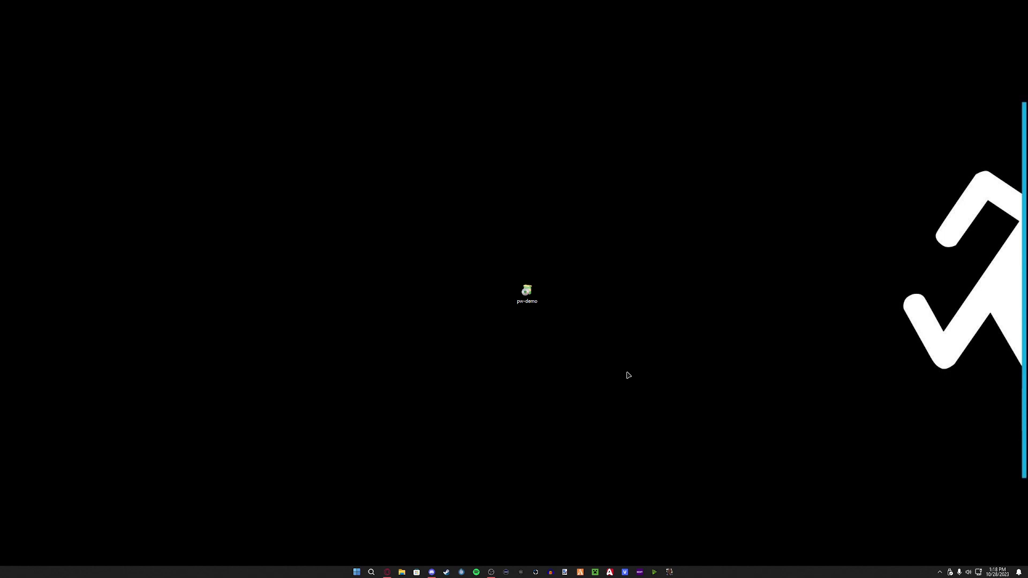
Step: Launch the pw-demo setup to get MiniTool Partition Wizard running and dismiss the System Booster message permanently
double_click(540, 299)
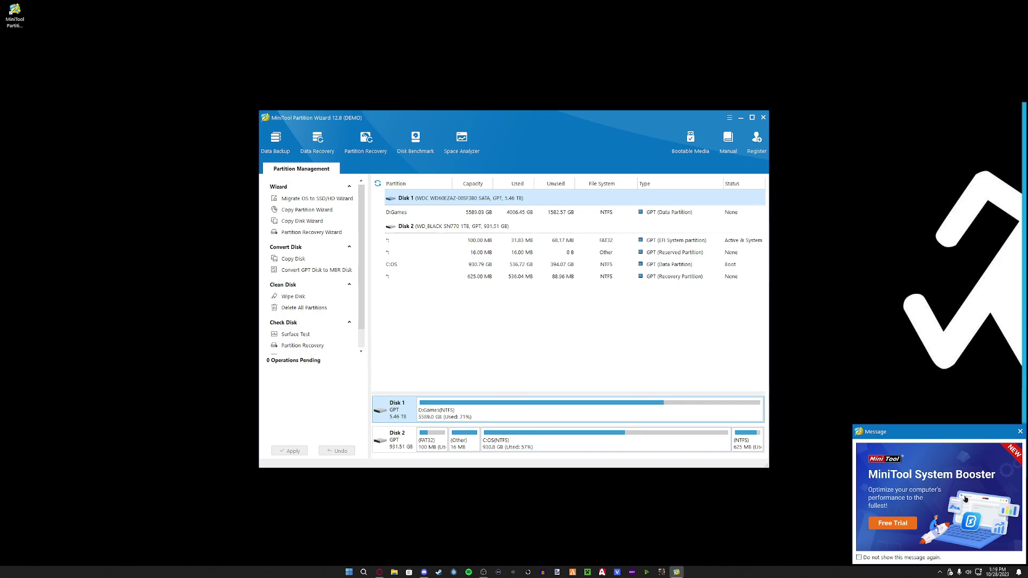
click(859, 557)
click(1020, 432)
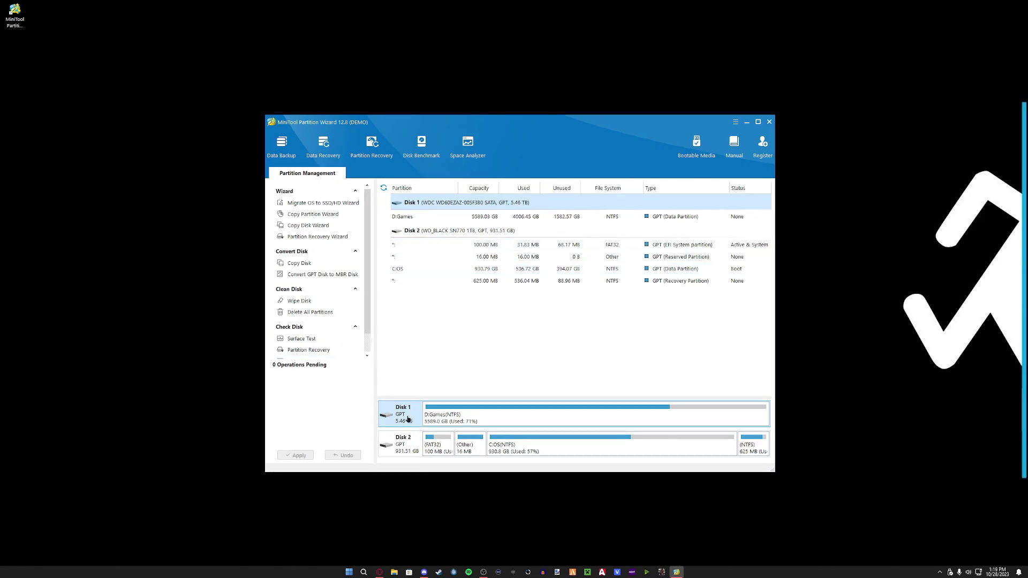
Step: Select Disk 2, review the disk operations offered for it, and enlarge the window to fit all partition columns
click(412, 453)
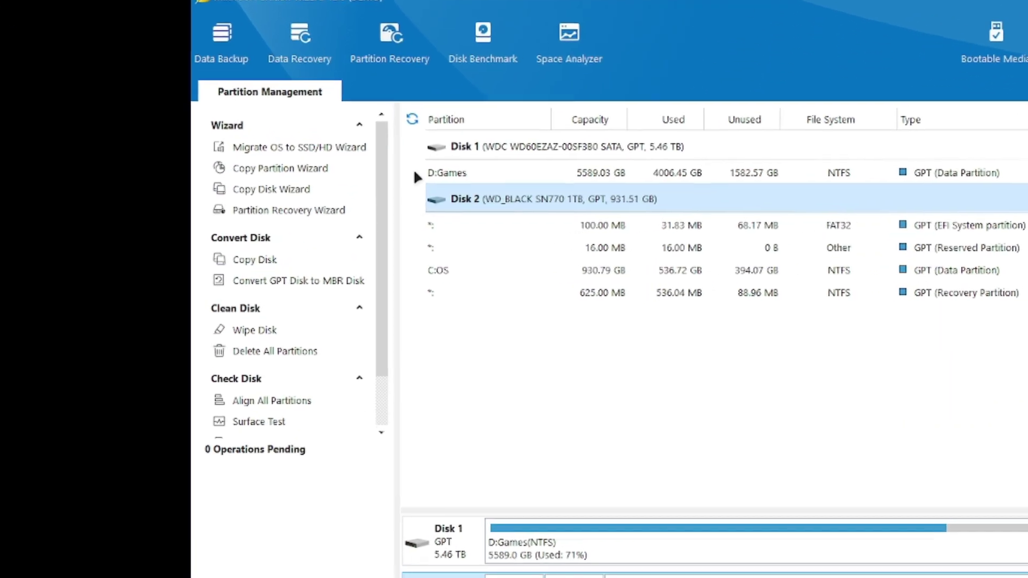
drag(403, 168, 433, 172)
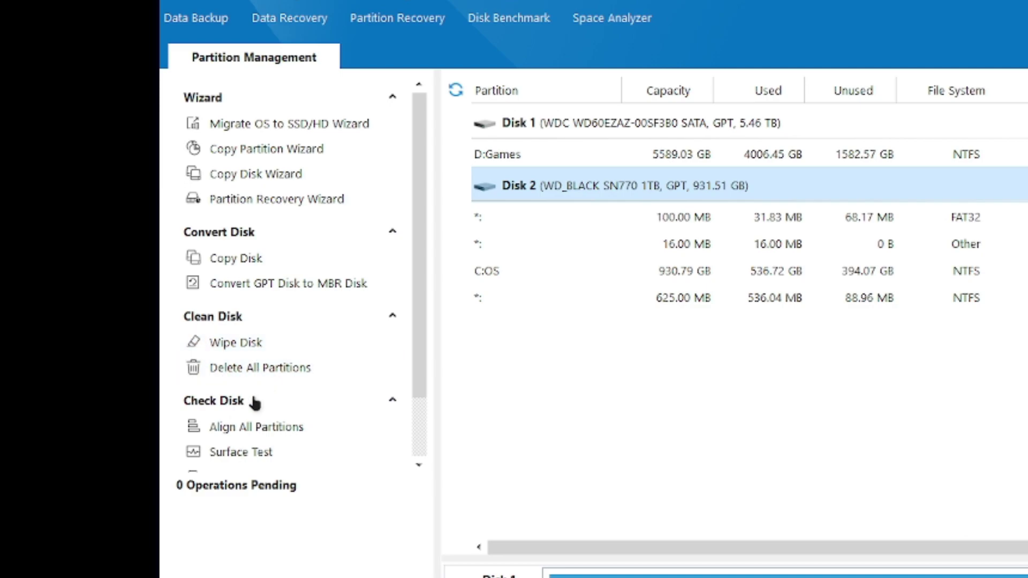
scroll(294, 349, down, 2)
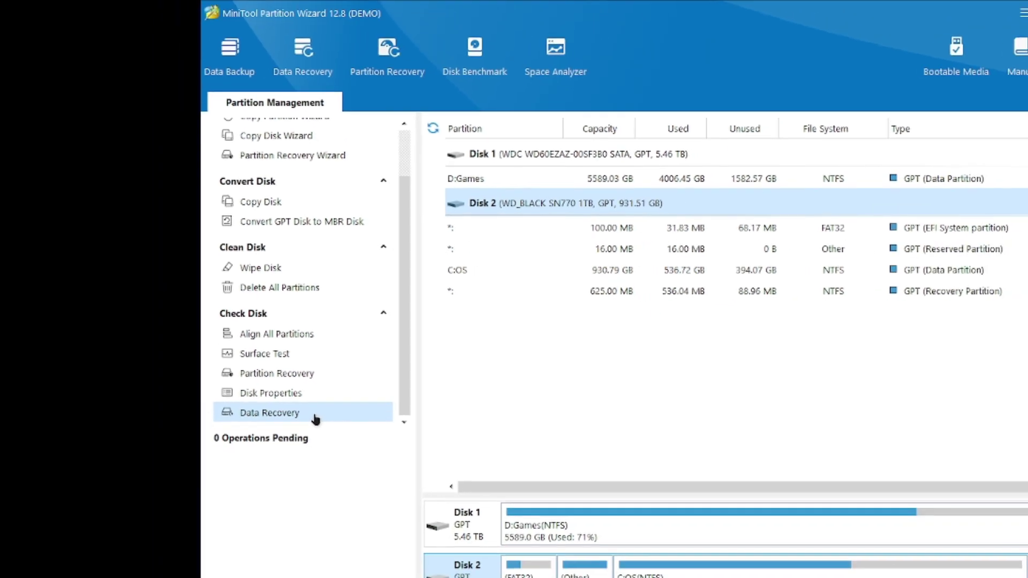
scroll(304, 375, up, 5)
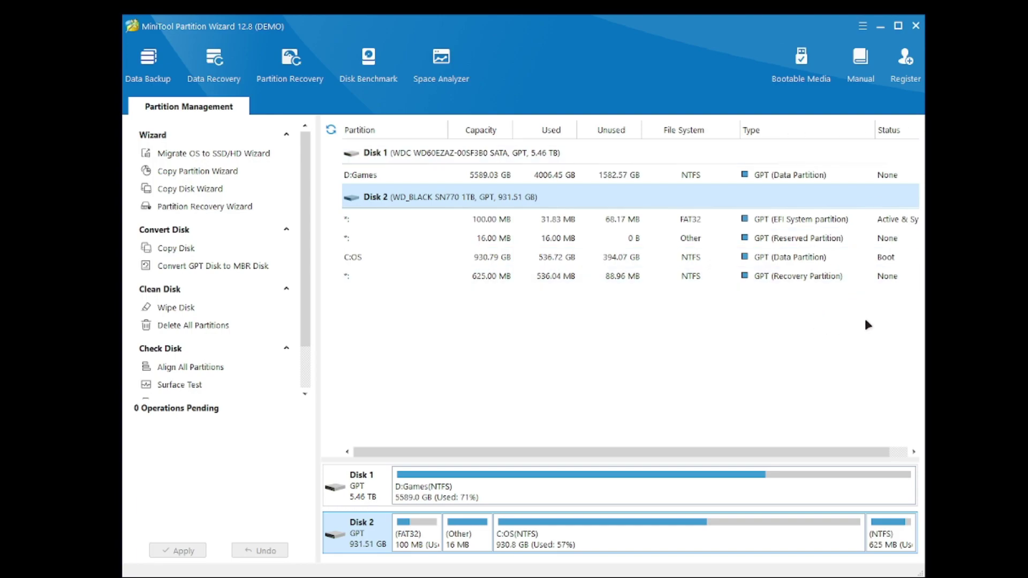
drag(925, 276, 1014, 276)
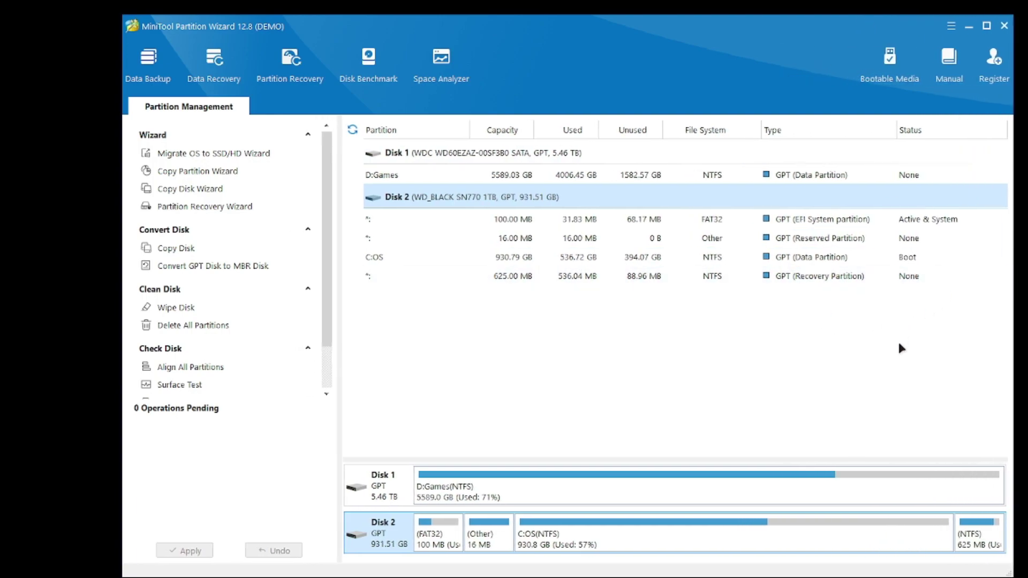
drag(124, 573, 97, 577)
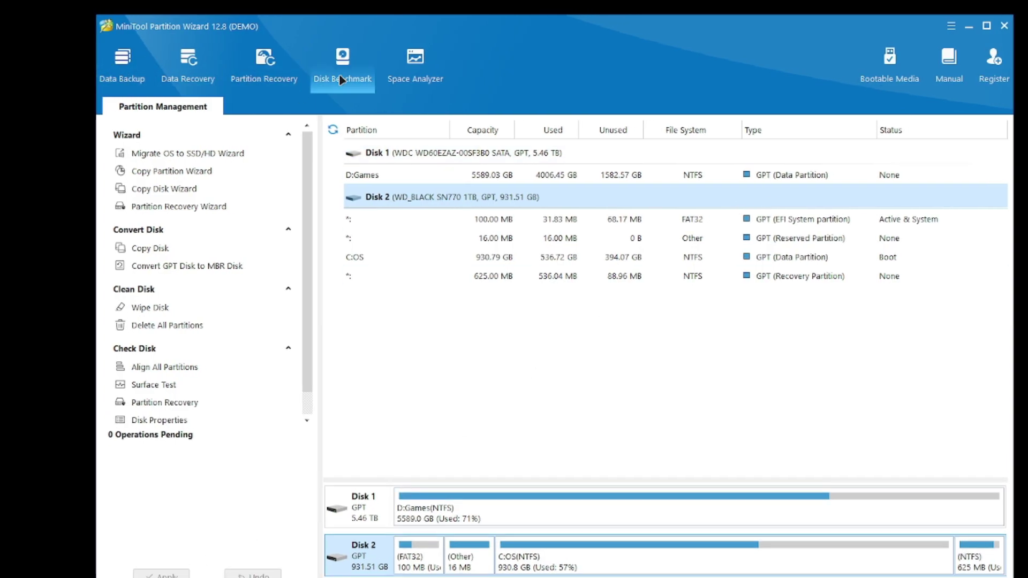
Step: Show the program's About information and close it
click(951, 26)
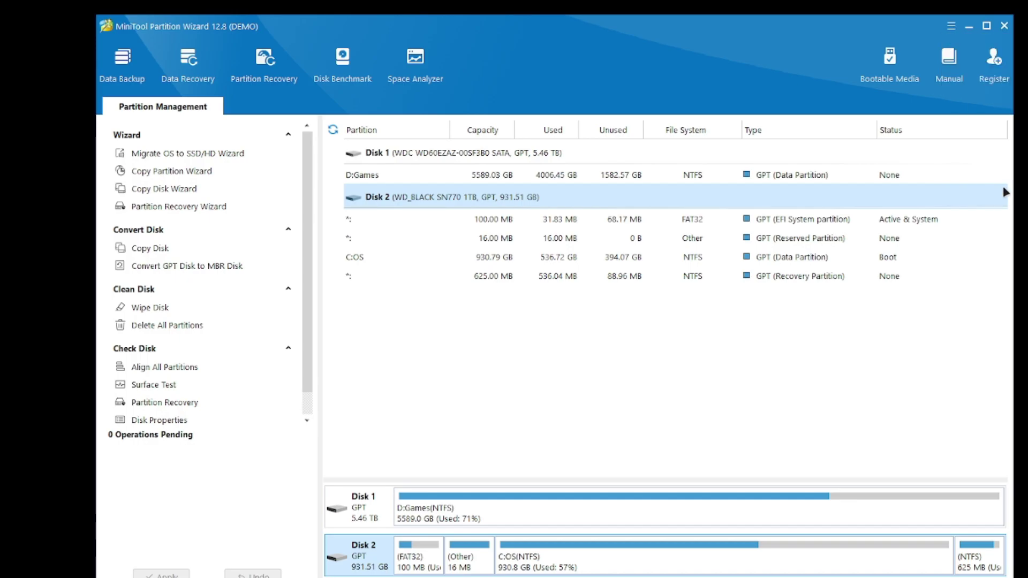
click(996, 192)
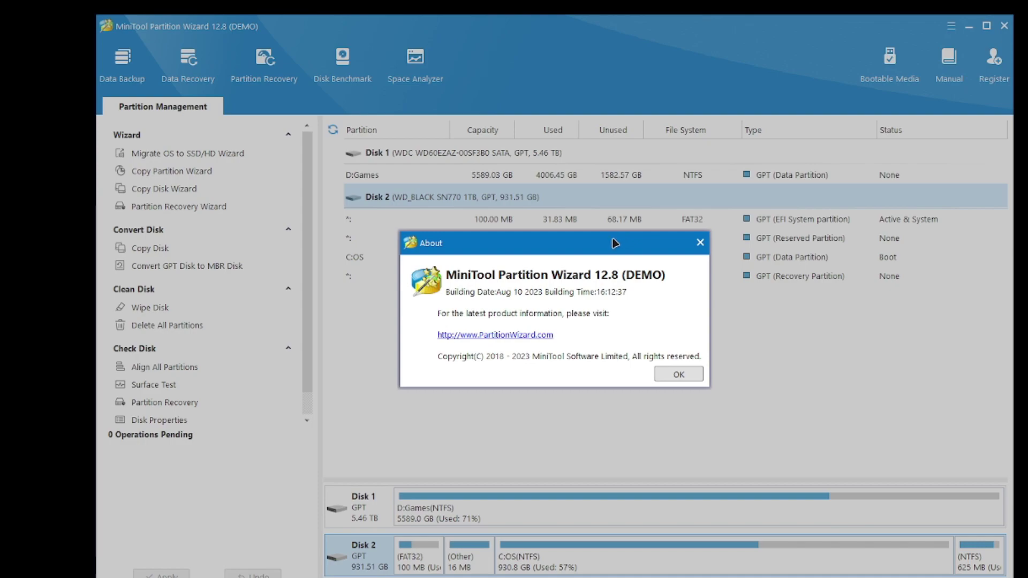
click(697, 244)
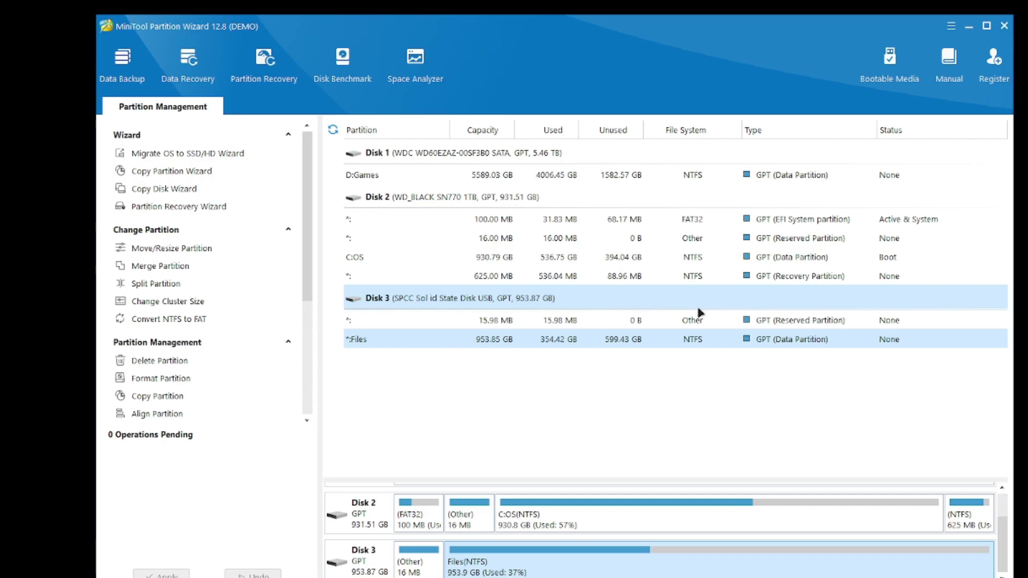
Step: Try to enlarge the Files partition on Disk 3 beyond both of its ends with Move/Resize
click(640, 321)
click(630, 340)
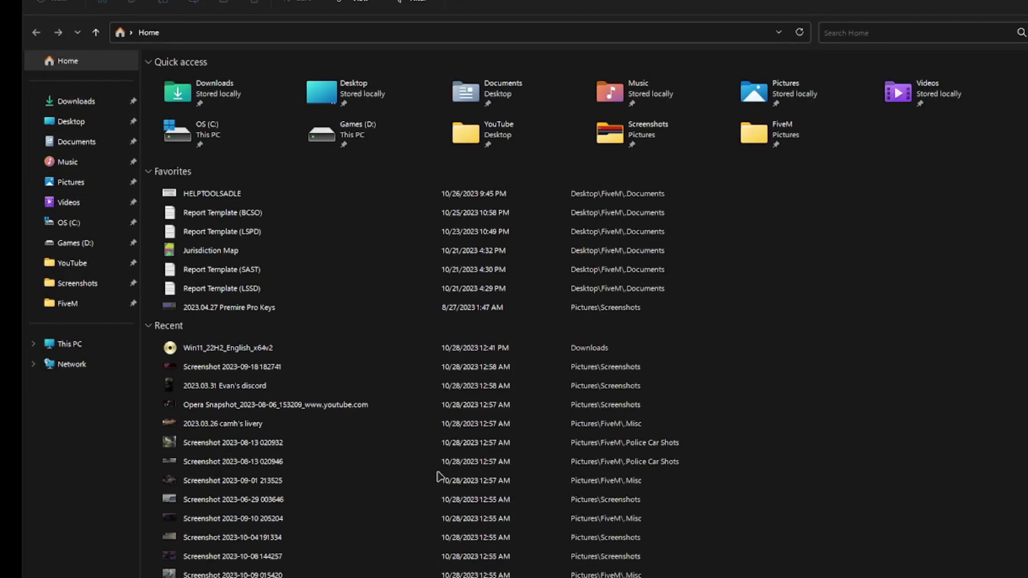
click(134, 337)
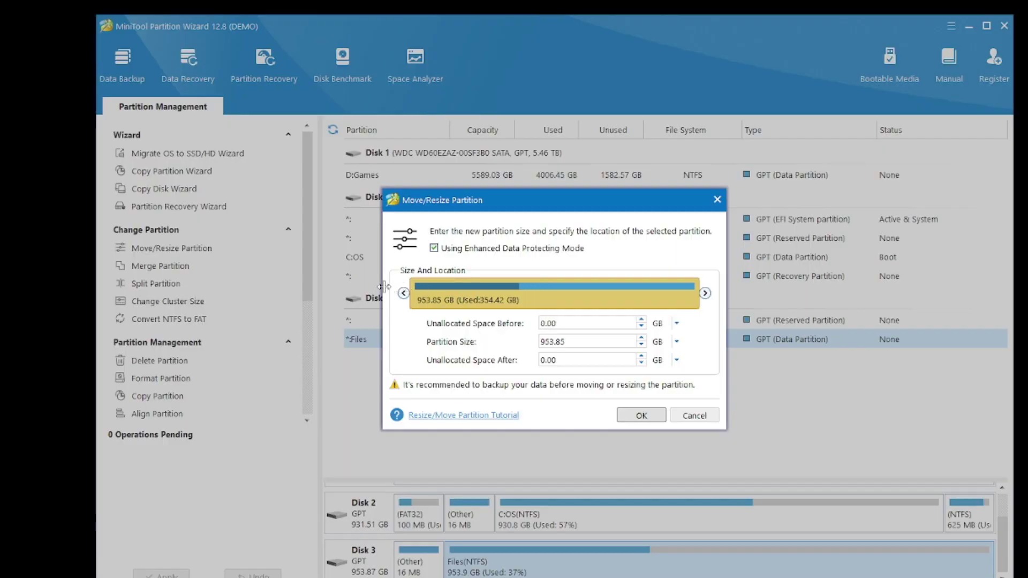
drag(411, 293, 374, 303)
drag(698, 284, 736, 296)
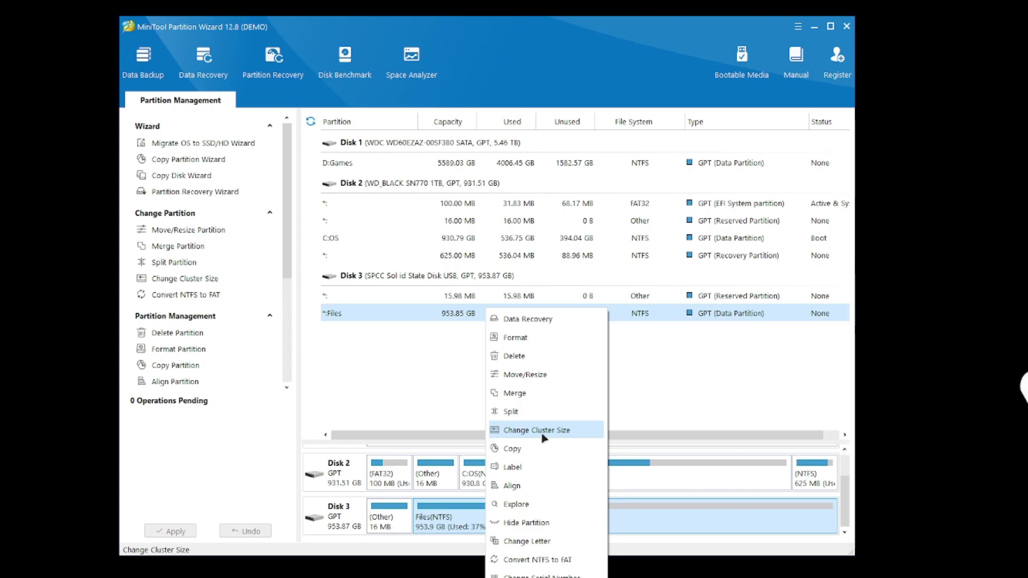
Step: Explore the folders stored on the Files partition of Disk 3 and close the explorer
click(522, 504)
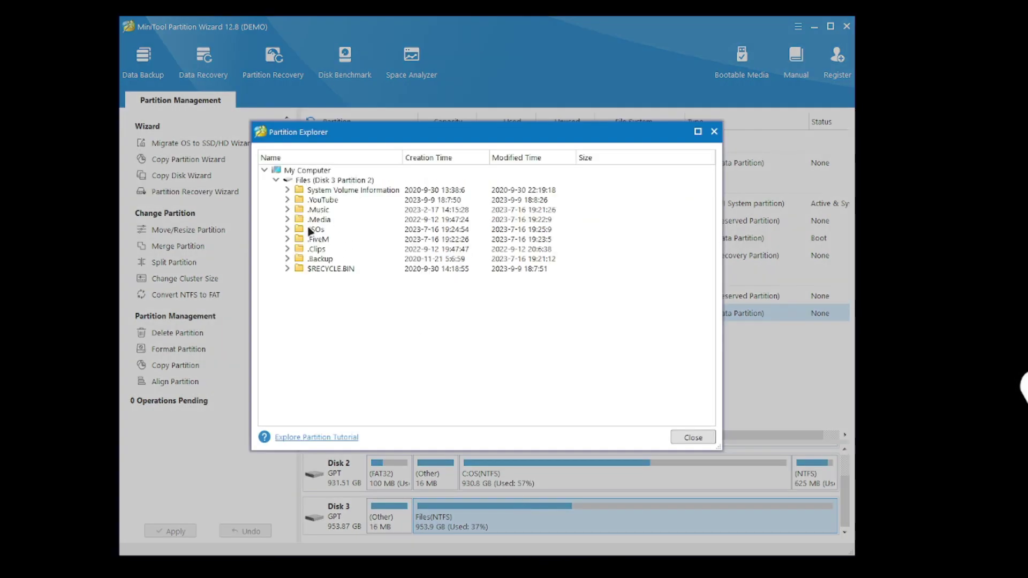
click(714, 131)
Step: Shrink the Files partition on Disk 3 to 671.39 GB, leaving 282.46 GB of unallocated space after it
right_click(502, 519)
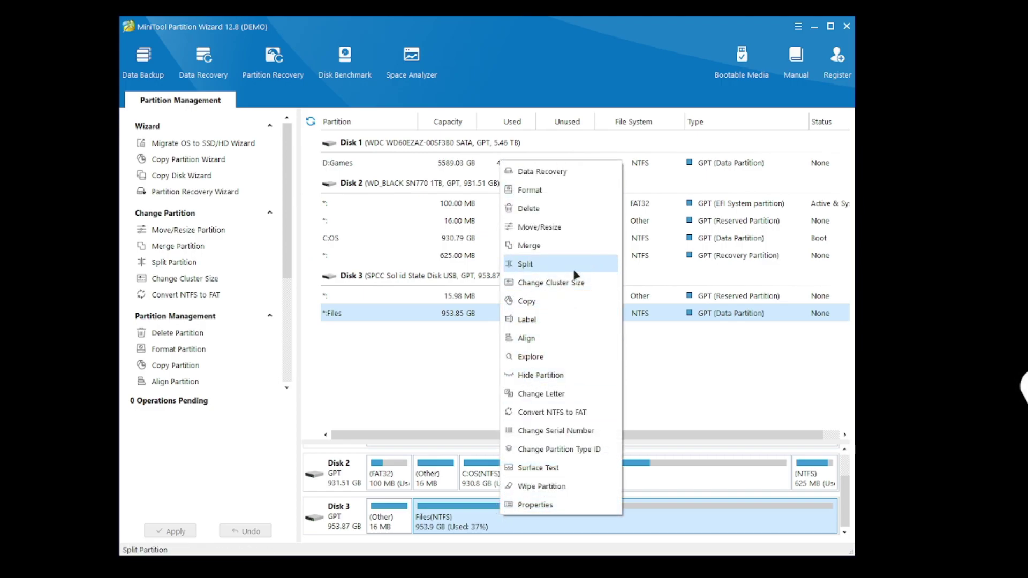
click(359, 381)
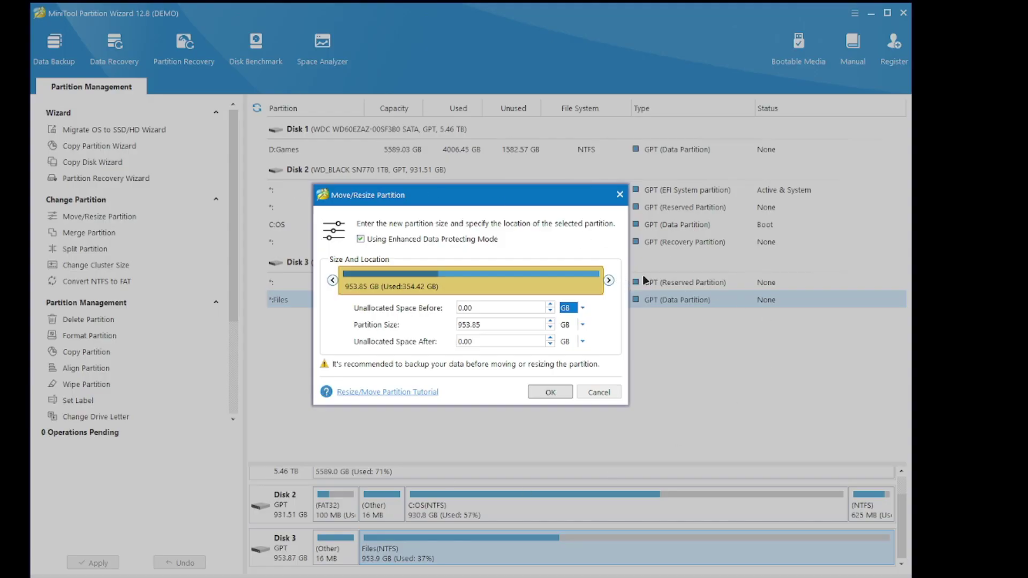
drag(605, 278, 533, 276)
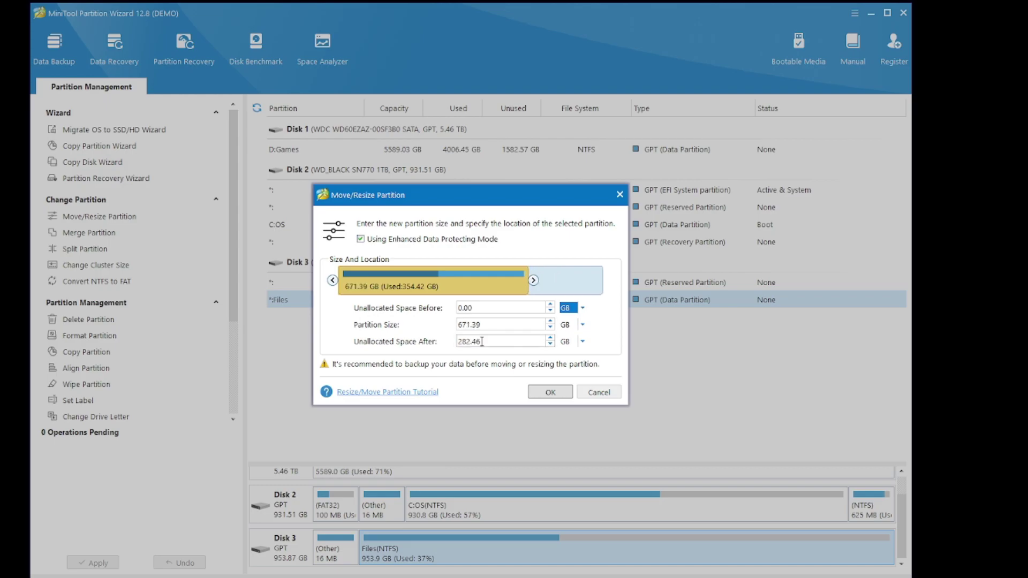
click(551, 392)
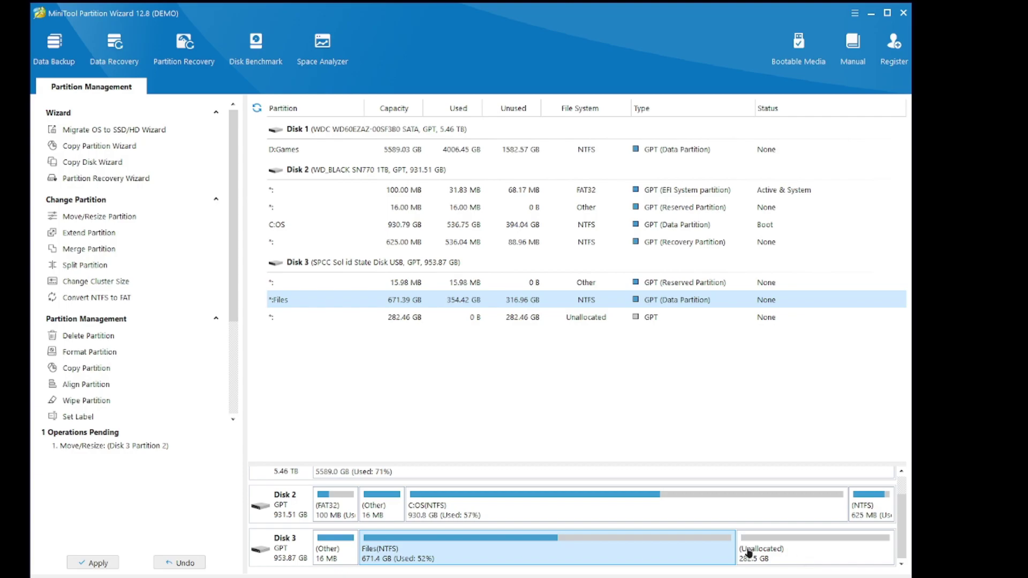
Step: Apply the pending resize of the Files partition and dismiss the completion notice
click(97, 563)
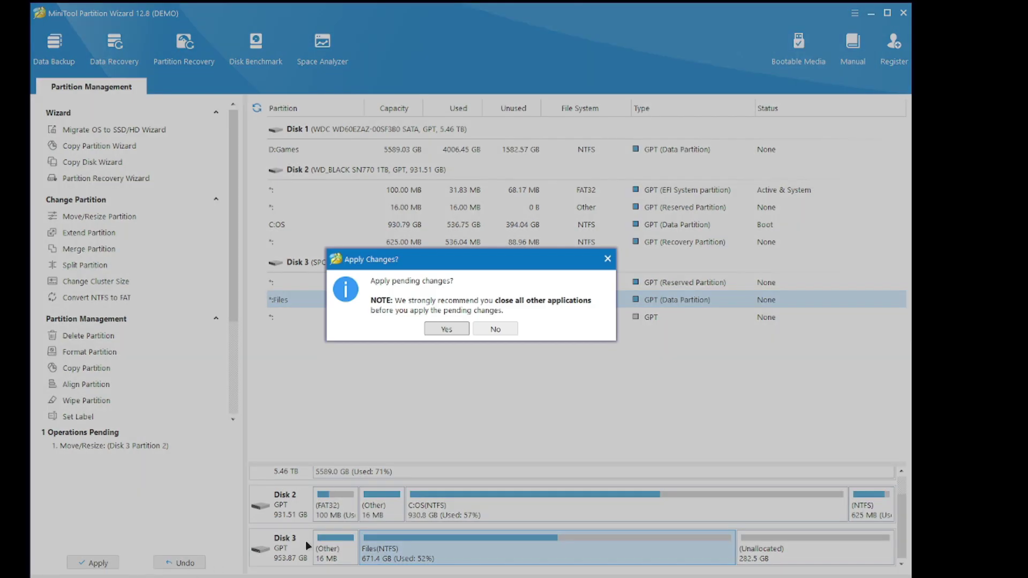
click(443, 330)
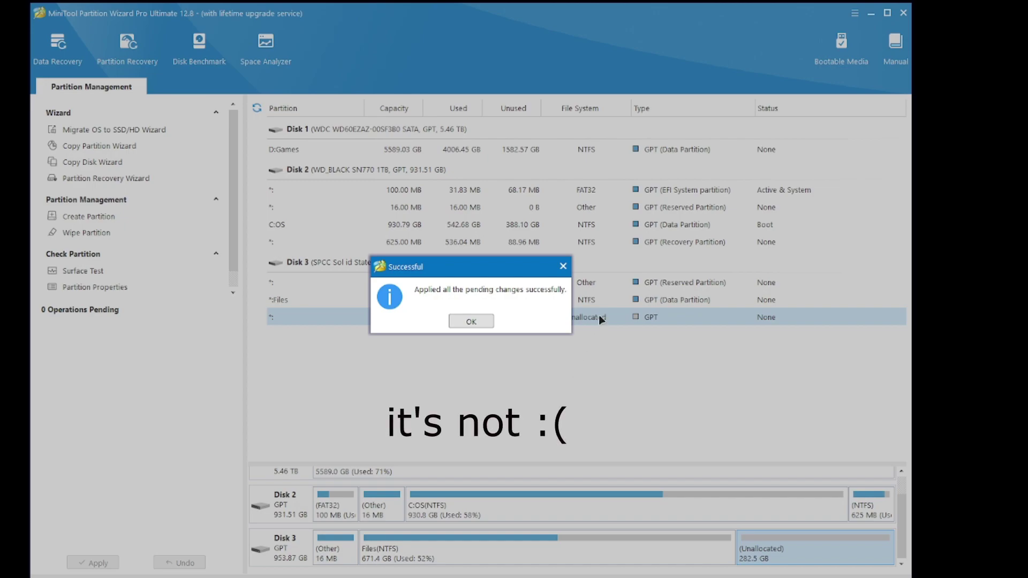
click(471, 321)
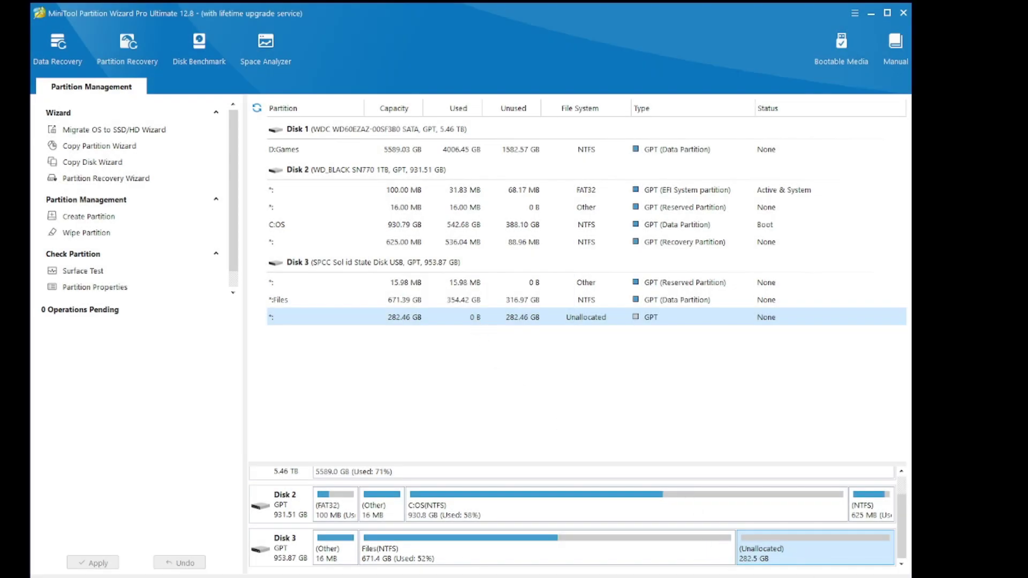
Step: Open Windows Disk Management, check the volume options for the unallocated space beside Files, and return to Partition Wizard
key(super+x)
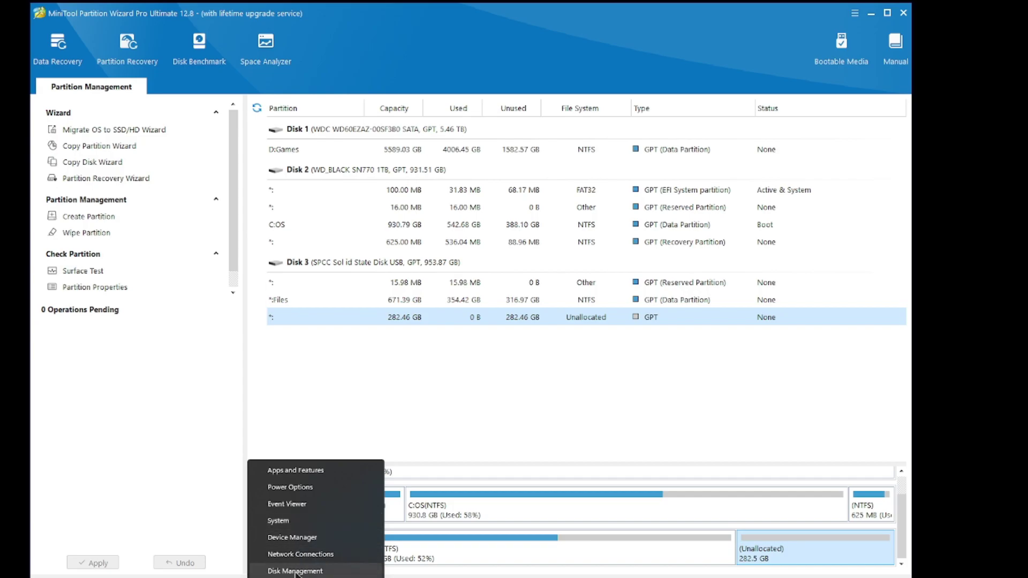
click(278, 569)
drag(239, 246, 241, 297)
click(99, 238)
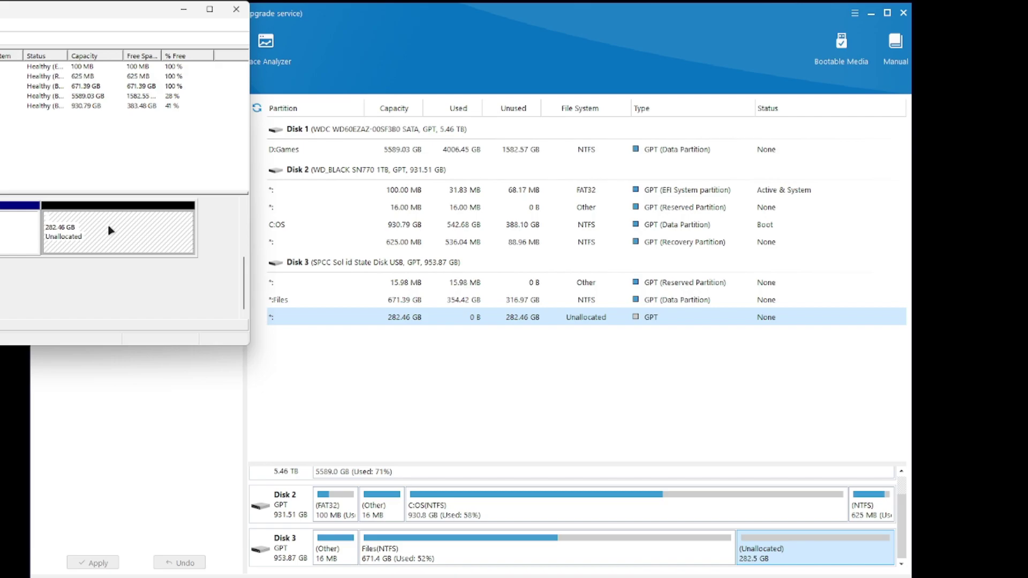
right_click(110, 228)
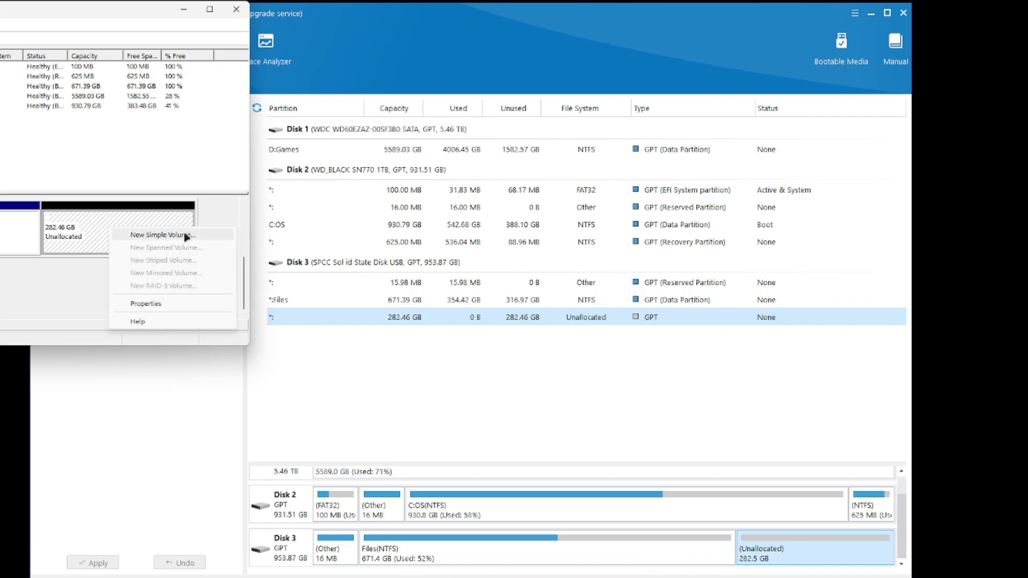
click(256, 120)
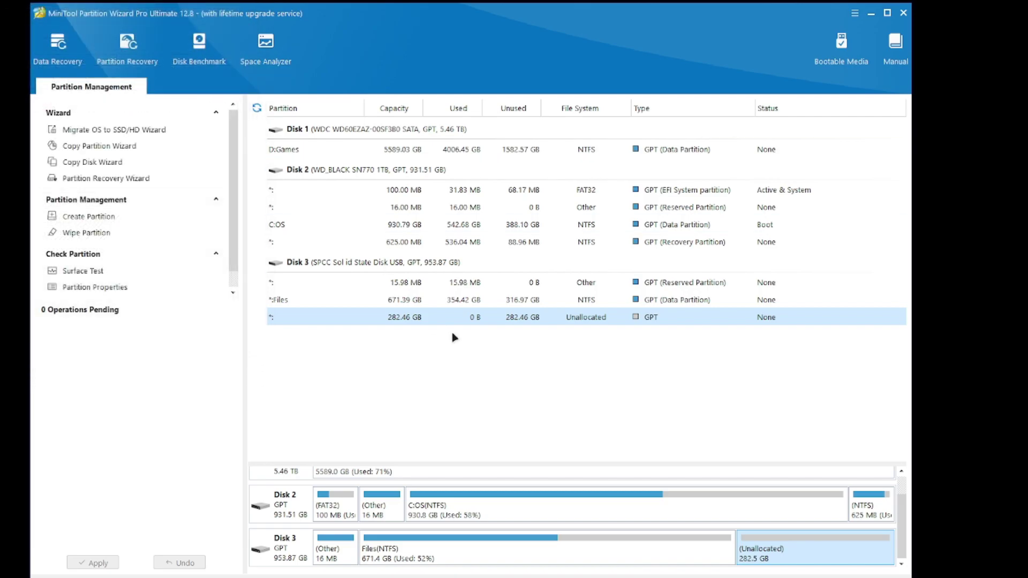
Step: Extend the Files partition on Disk 3 to 812.62 GB by taking 141.23 GB from the adjacent unallocated space
right_click(470, 318)
click(456, 301)
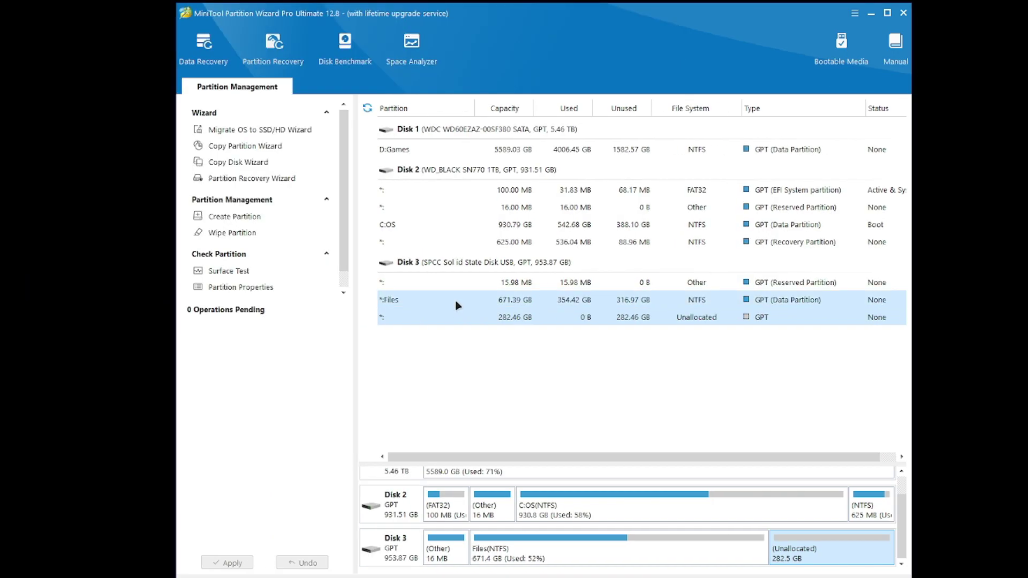
right_click(467, 305)
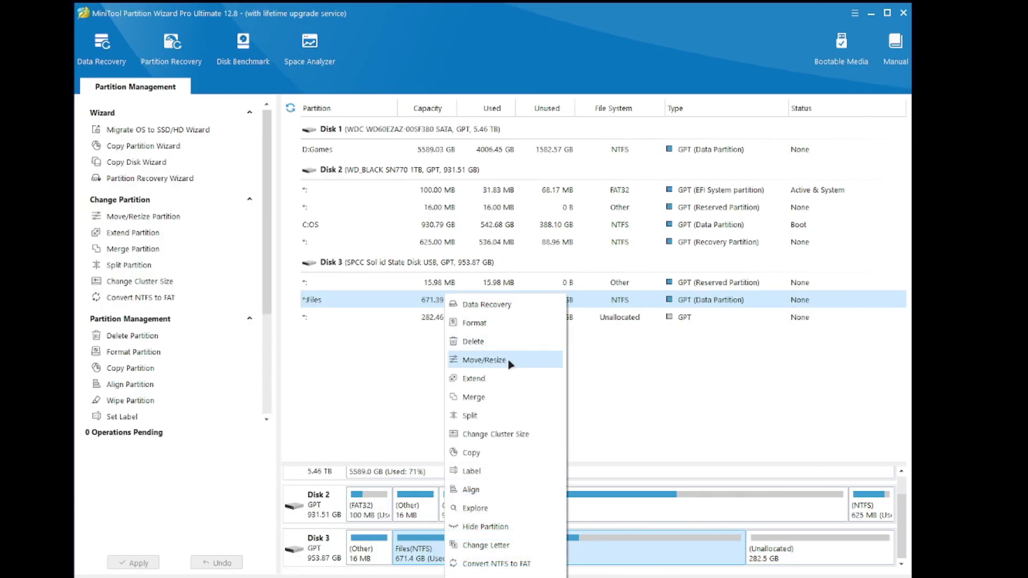
click(501, 381)
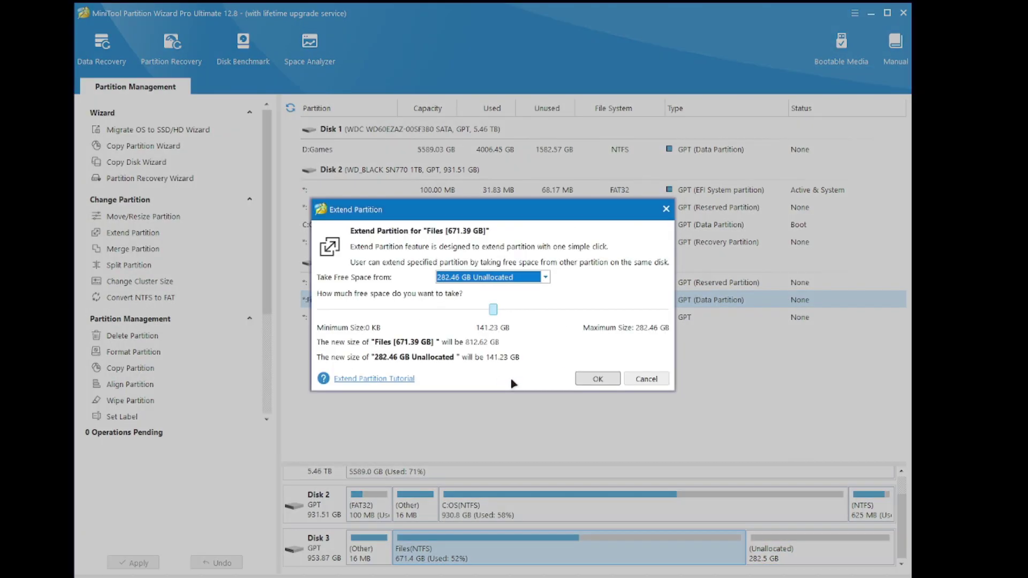
click(598, 379)
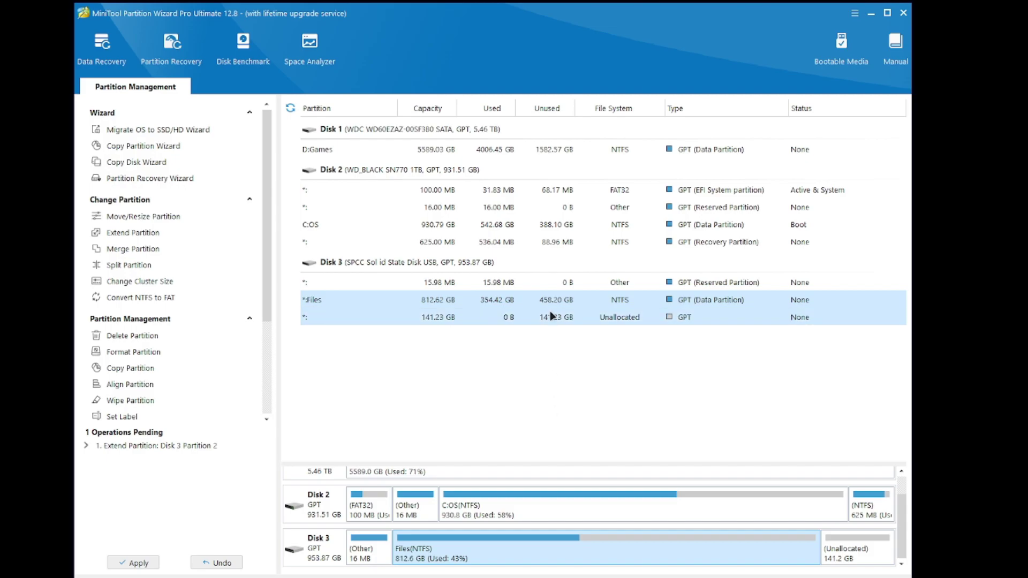
Step: Apply the pending extension of the Files partition and dismiss the completion notice
click(137, 562)
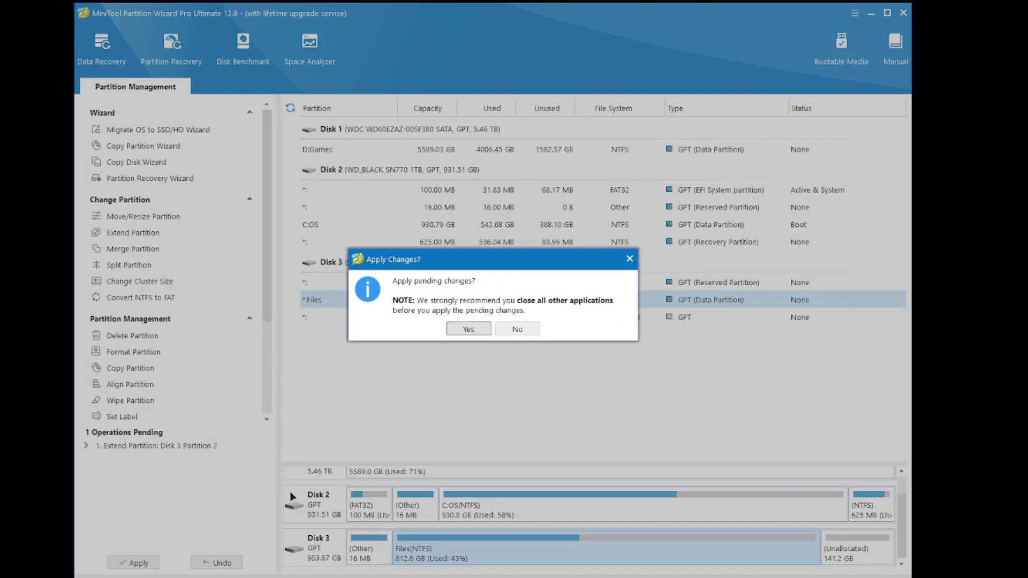
click(481, 331)
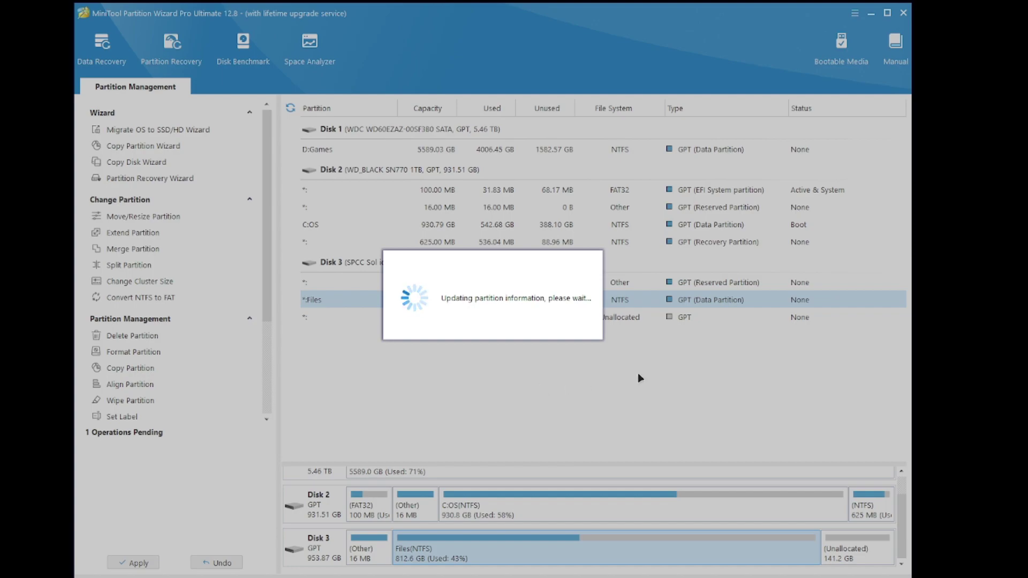
click(511, 322)
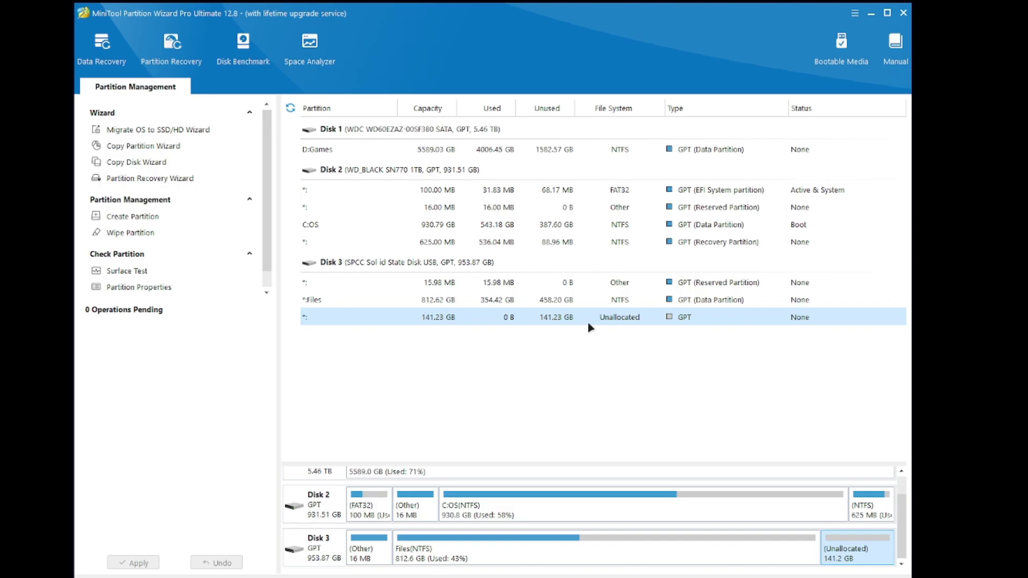
Step: Open Windows Disk Management to check the unallocated space beside Files, then close it
right_click(525, 320)
drag(74, 321, 176, 321)
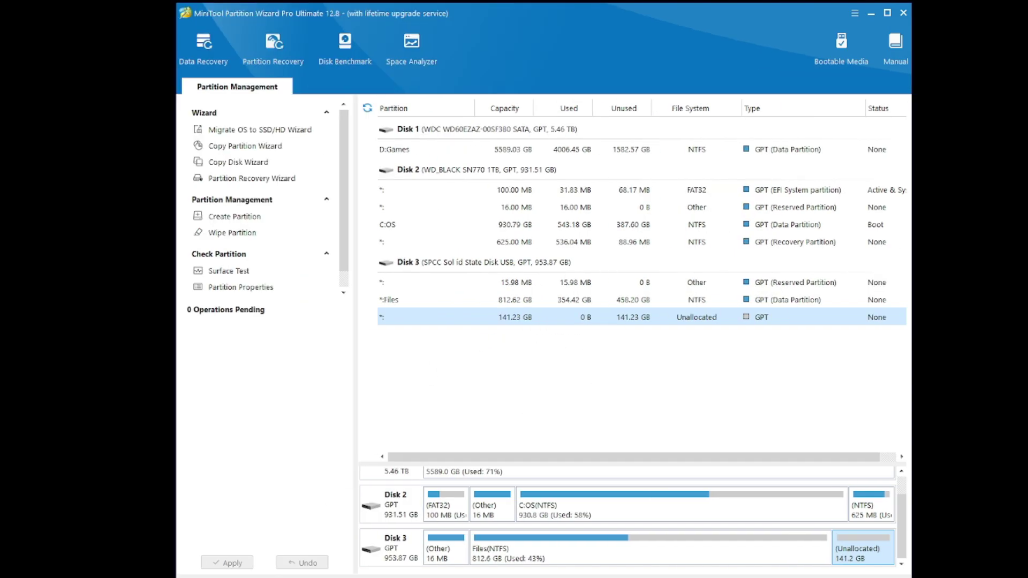
key(super+x)
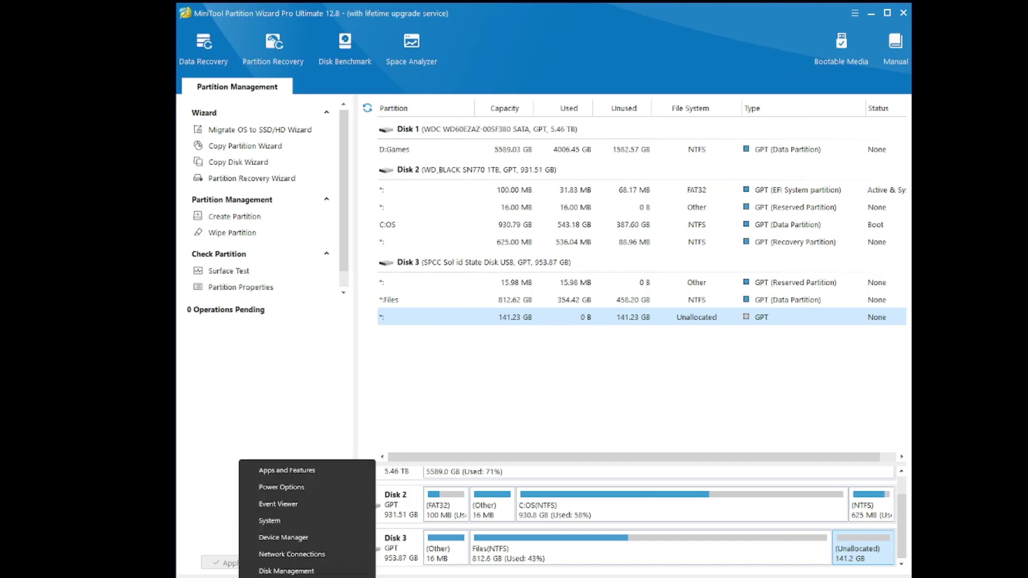
click(284, 569)
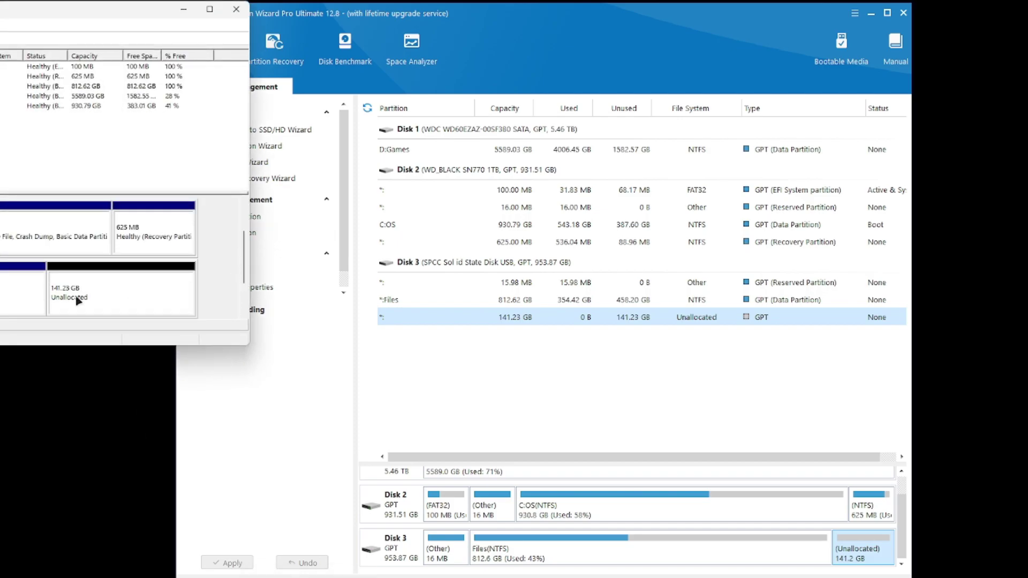
click(236, 9)
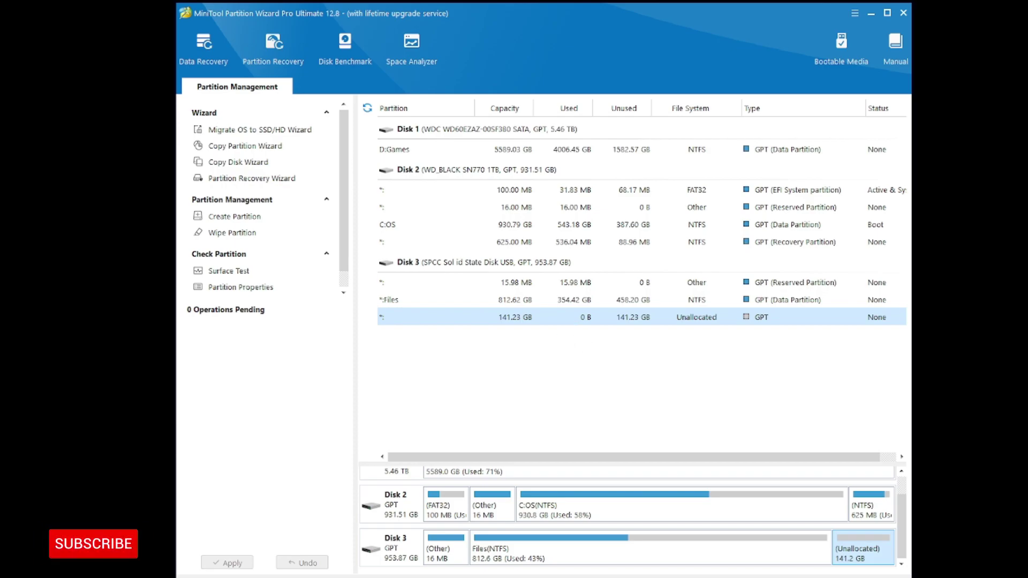
Step: View the partition info in the properties of the unallocated space on Disk 3
right_click(537, 317)
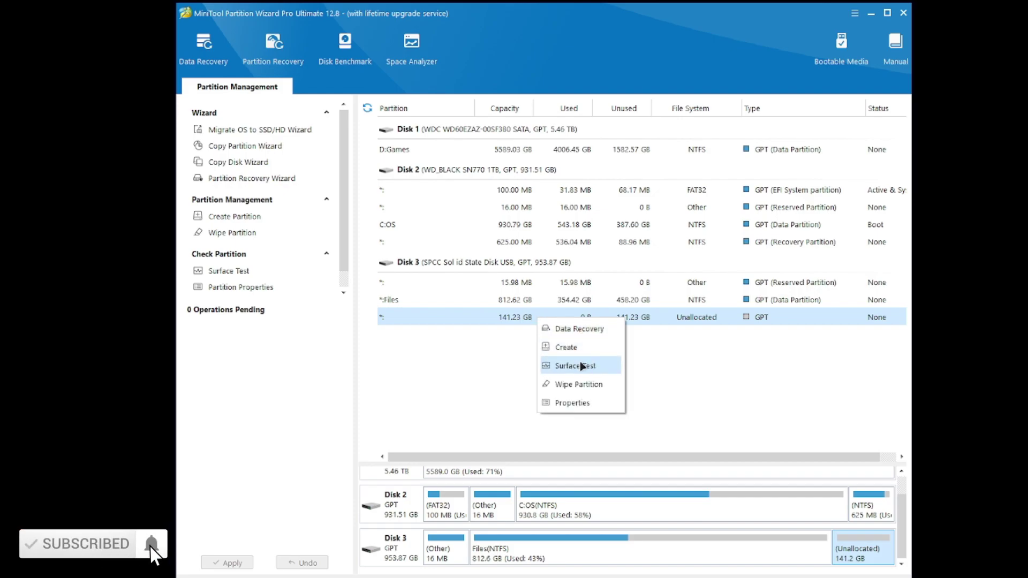
click(586, 402)
click(491, 204)
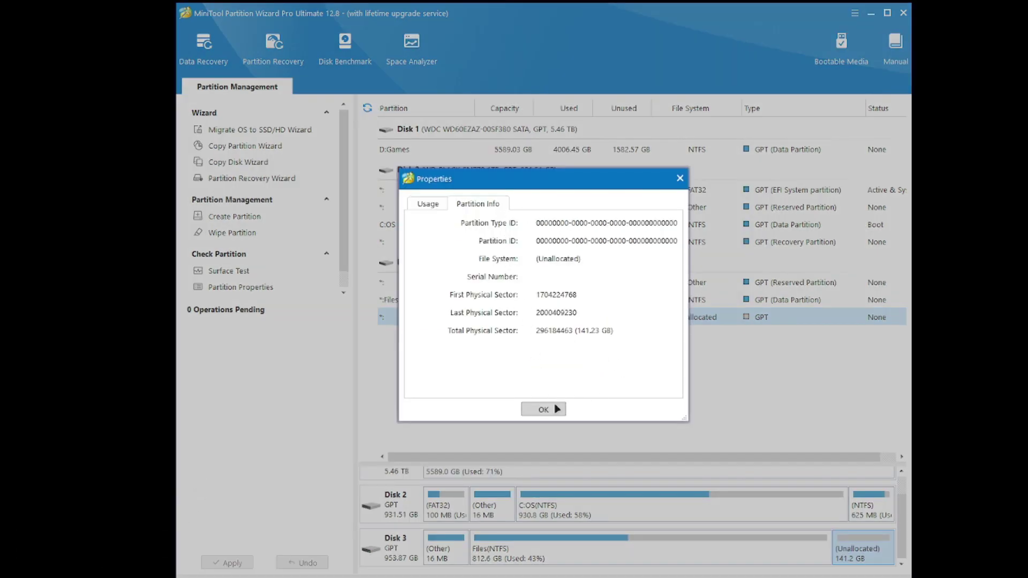
click(549, 408)
Step: Create a 141.23 GB primary NTFS partition labelled Test with drive letter E in Disk 3's unallocated space, and apply the change
right_click(540, 318)
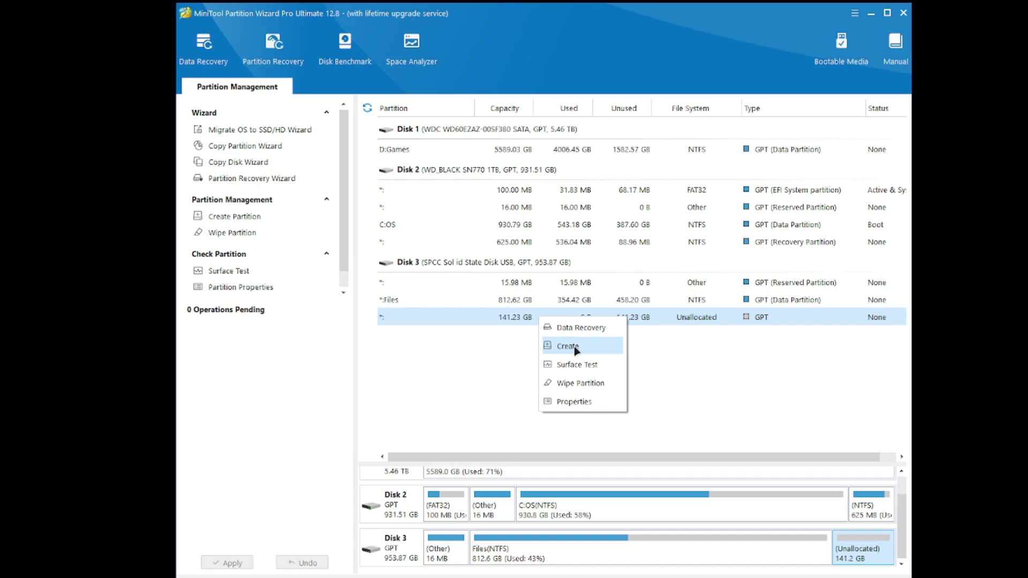
click(575, 348)
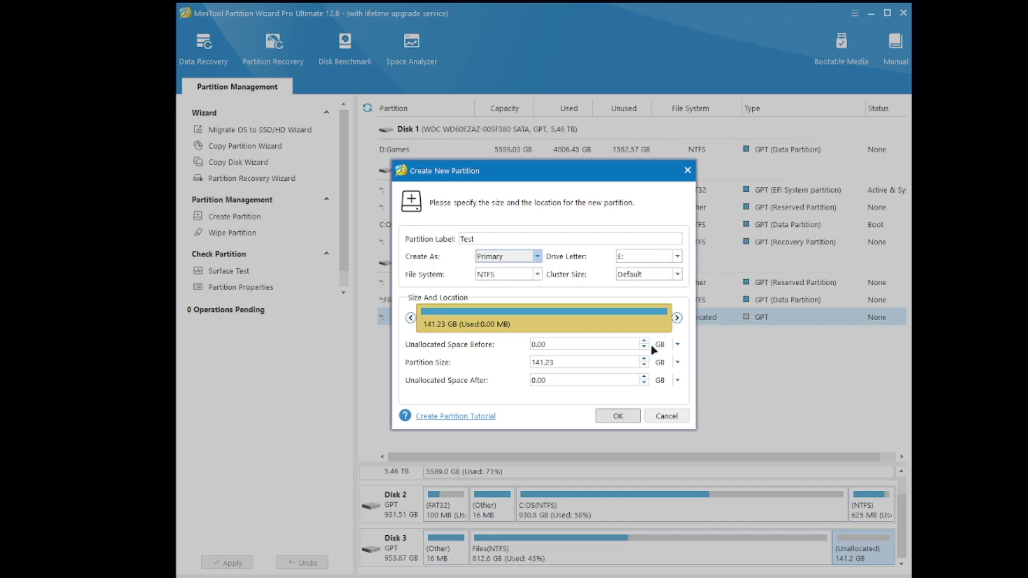
click(618, 416)
click(230, 563)
click(520, 329)
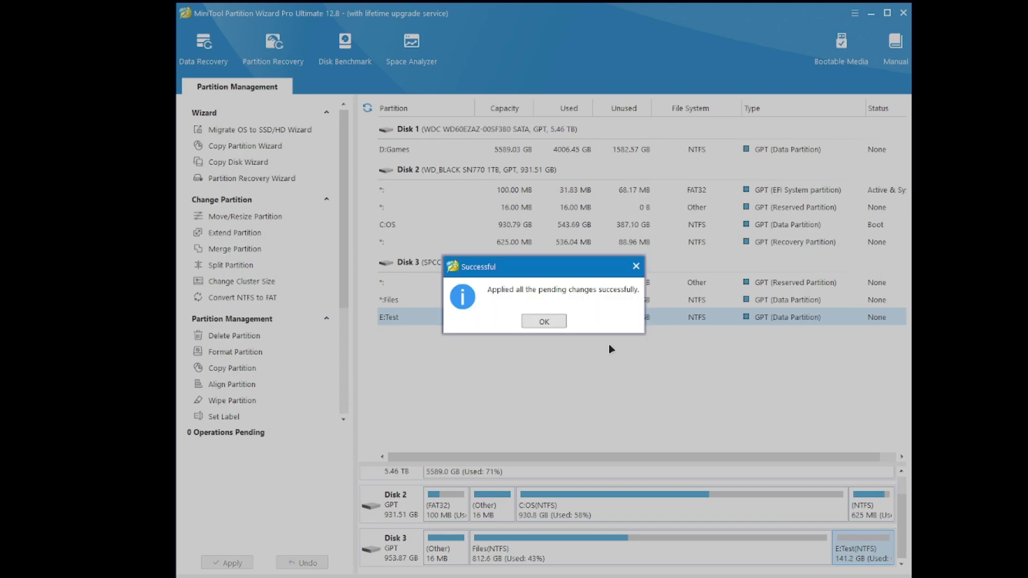
click(541, 321)
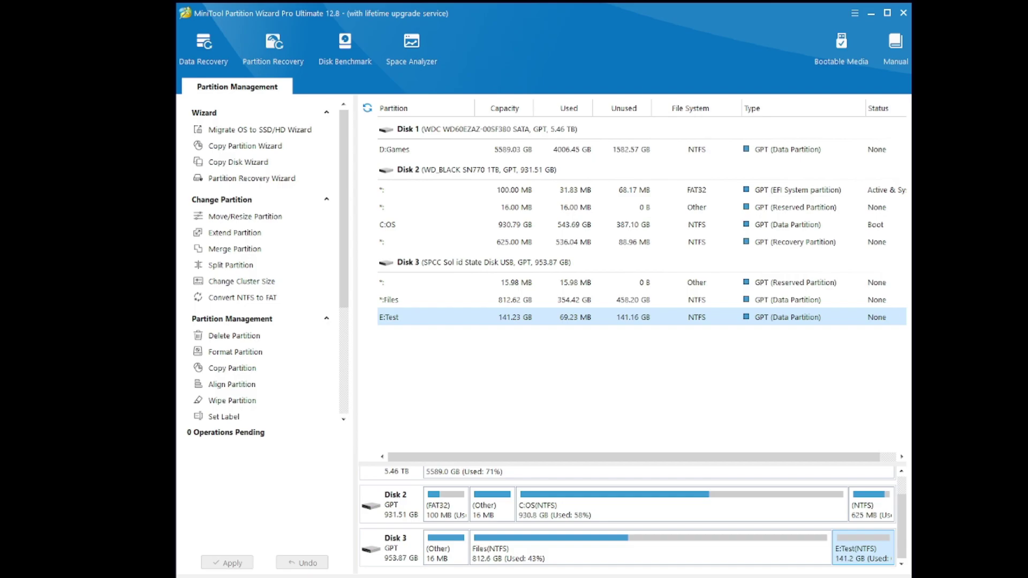
Step: Switch to File Explorer and create a folder named Test on the Test (E:) drive
key(super+e)
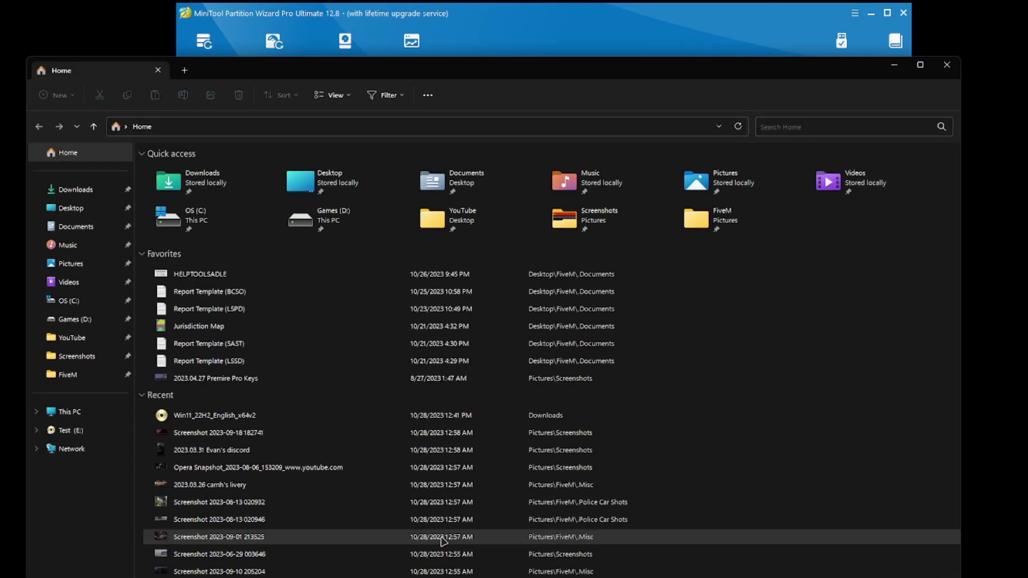
click(54, 411)
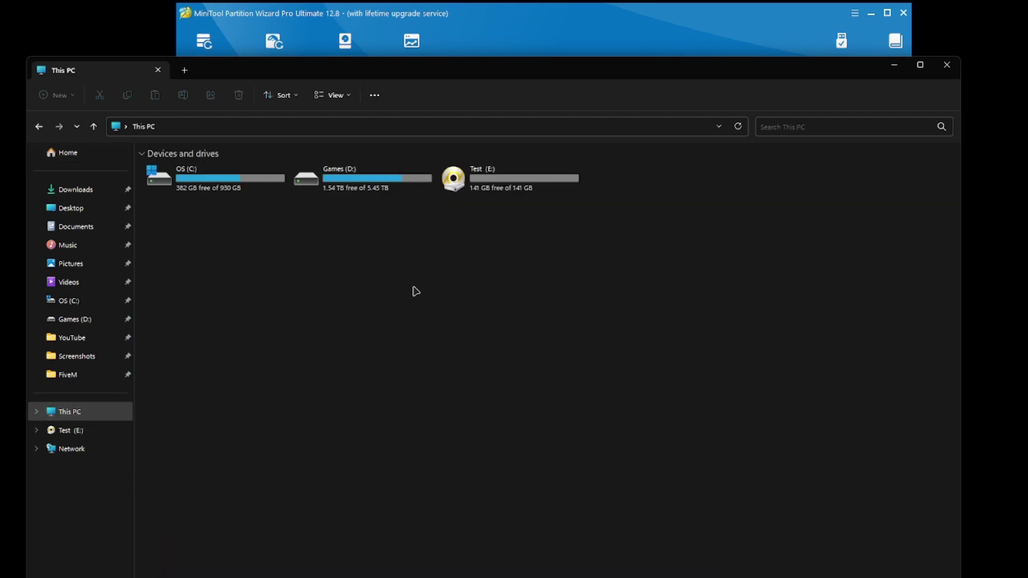
double_click(498, 195)
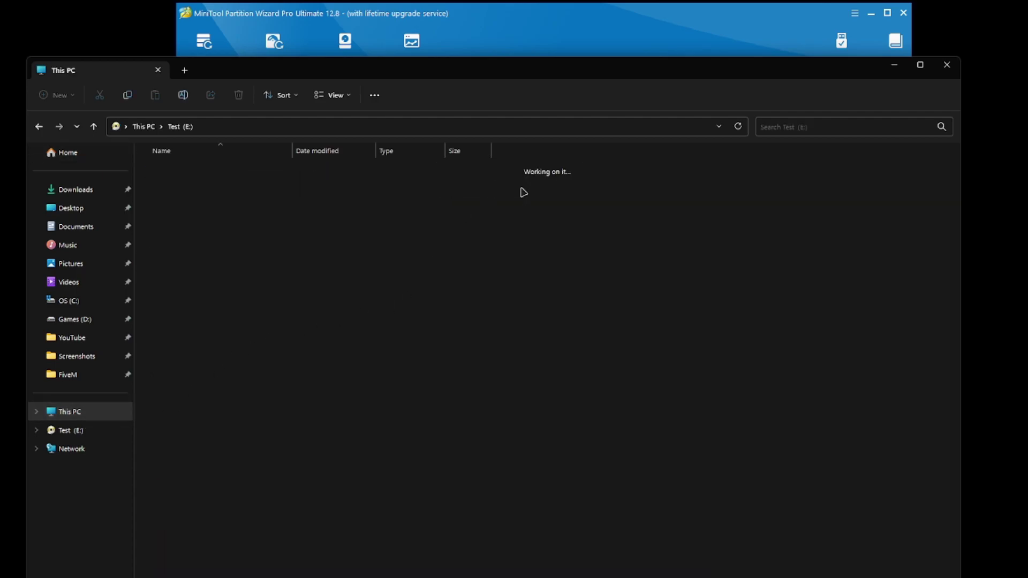
right_click(224, 349)
mouse_move(300, 498)
click(364, 501)
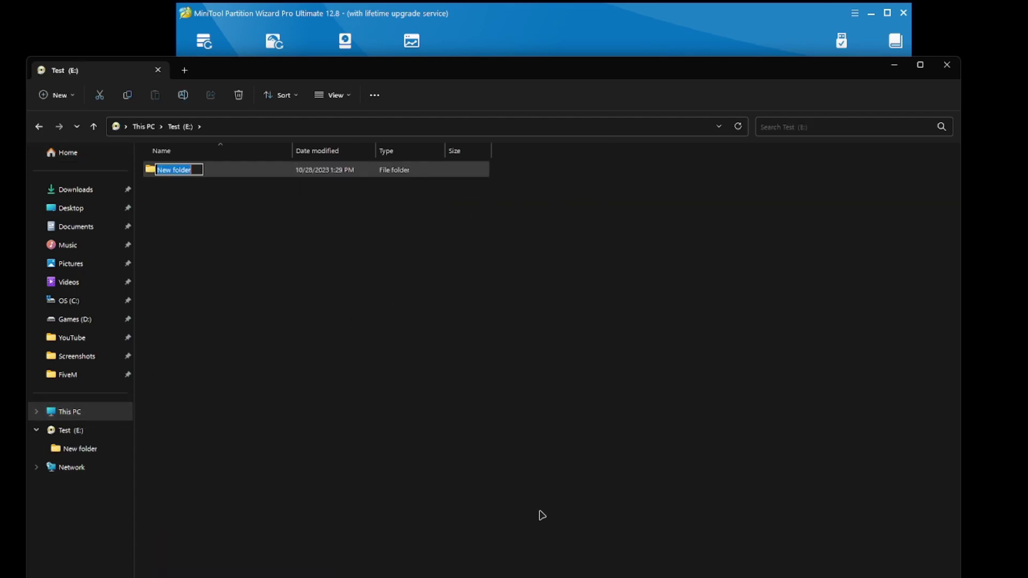
text(Test)
key(Return)
Step: Create a text document on the Test (E:) drive with a name starting with "Important"
right_click(541, 515)
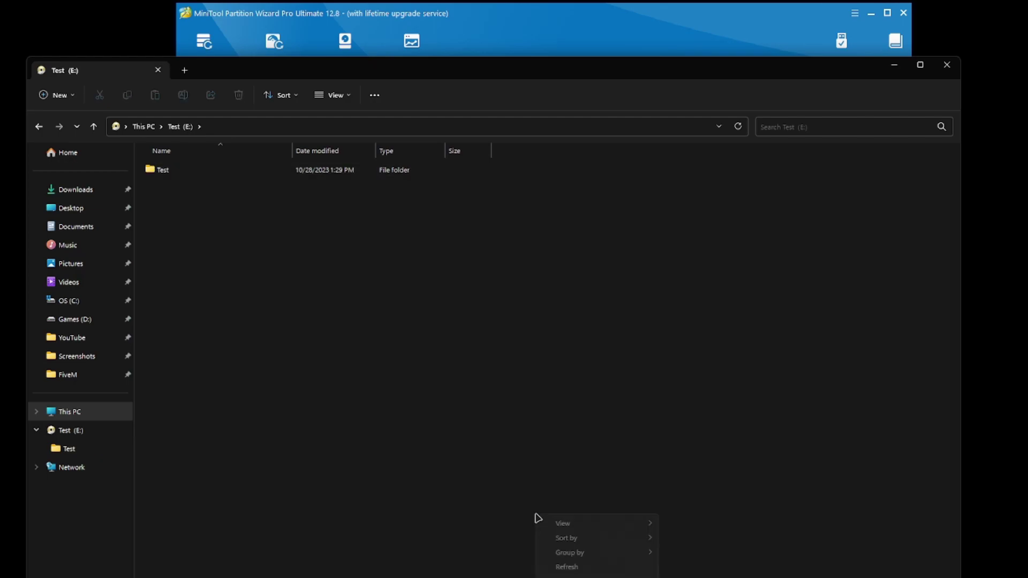
click(742, 562)
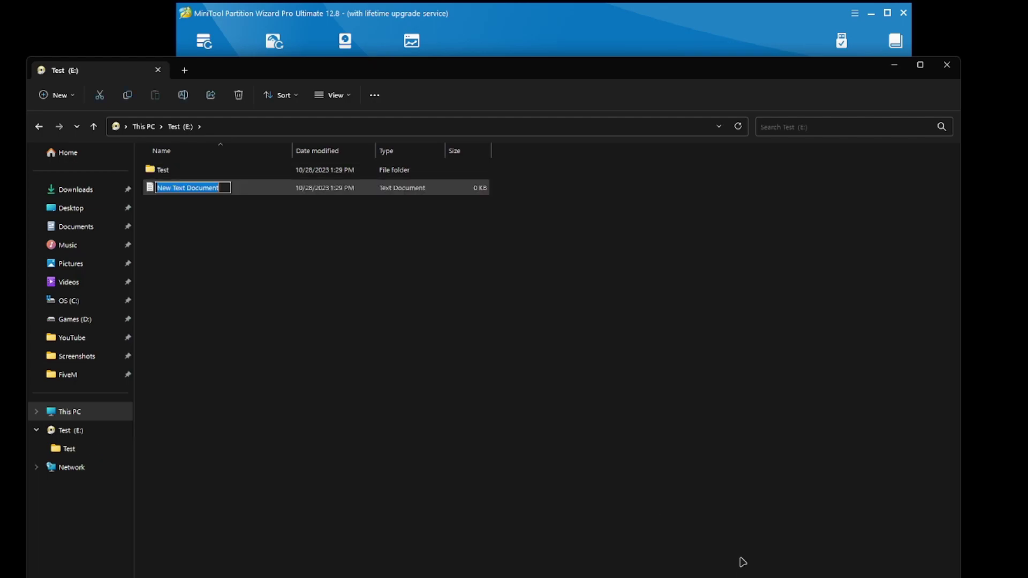
text(Impoert)
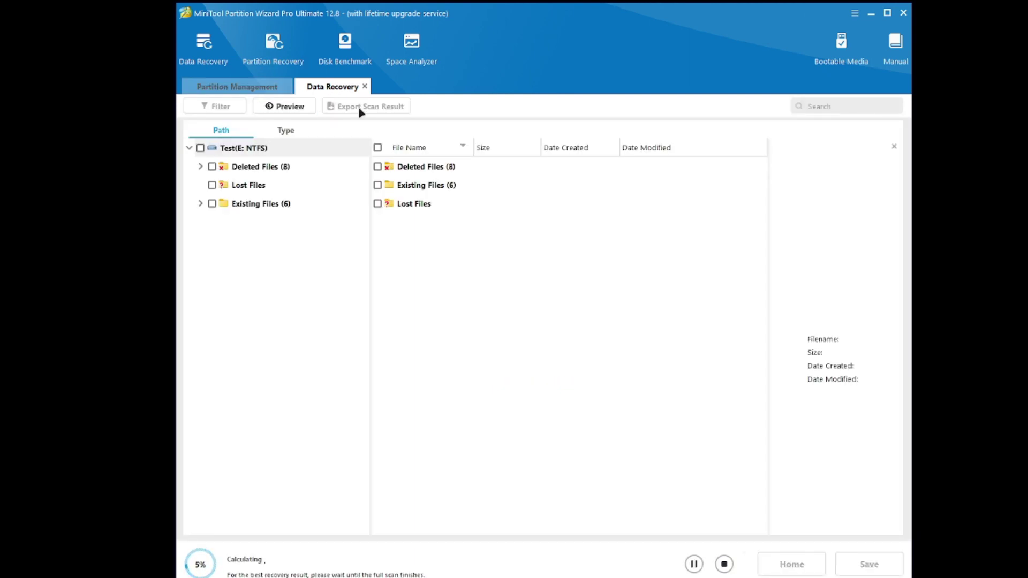
Step: Mark and unmark the Deleted Files category, then stop the running data recovery scan of the Test partition
click(213, 167)
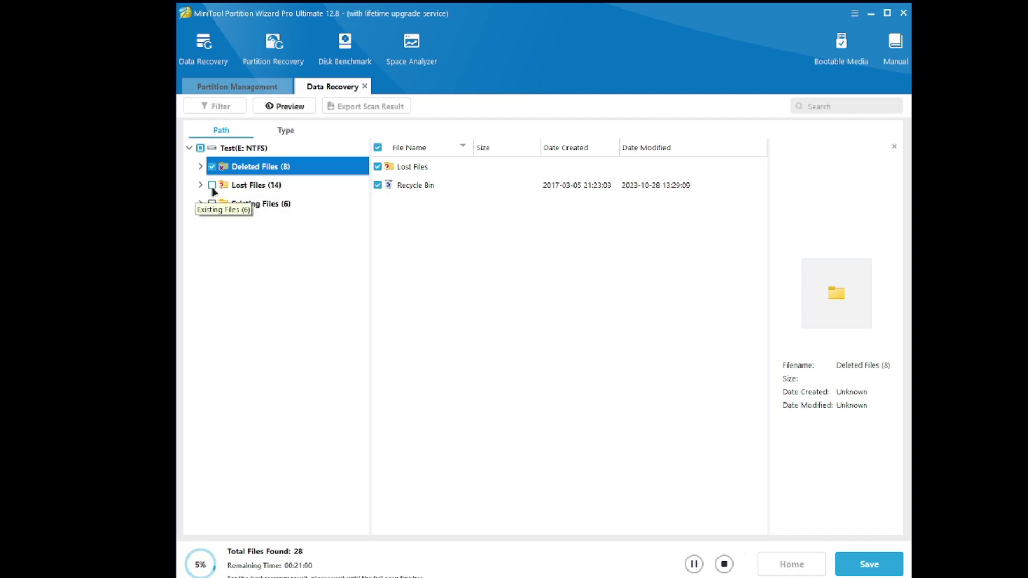
click(212, 166)
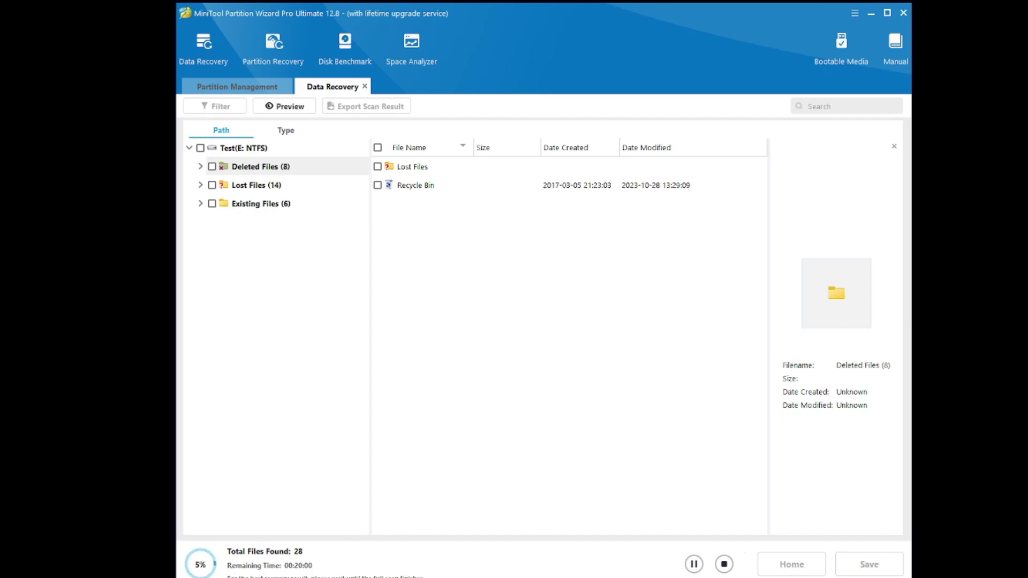
click(724, 564)
click(515, 324)
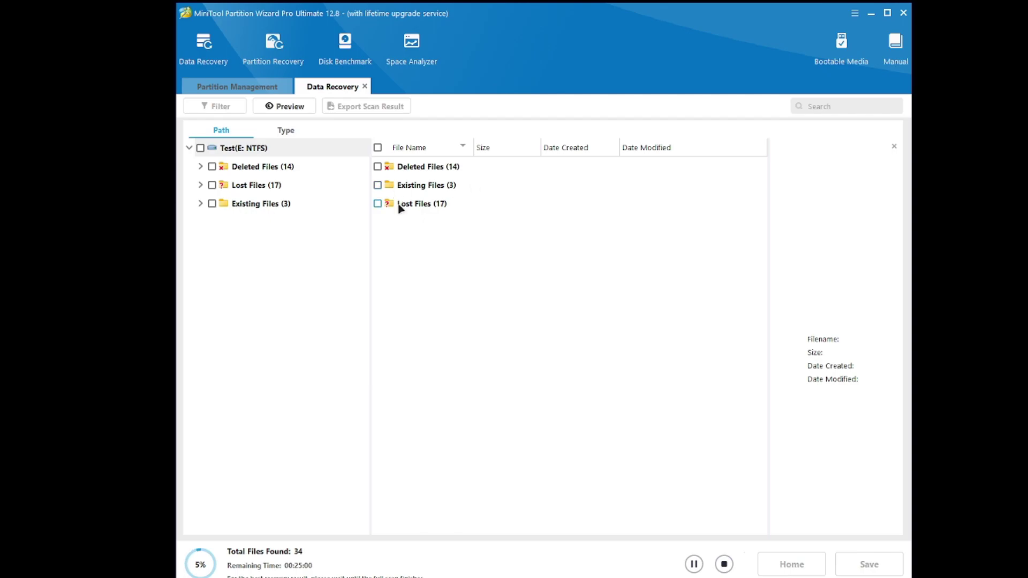
Step: Look through the recovery scan's categories and examine Deleted Files and its Lost Files subfolder
click(406, 204)
click(378, 204)
click(378, 204)
double_click(449, 205)
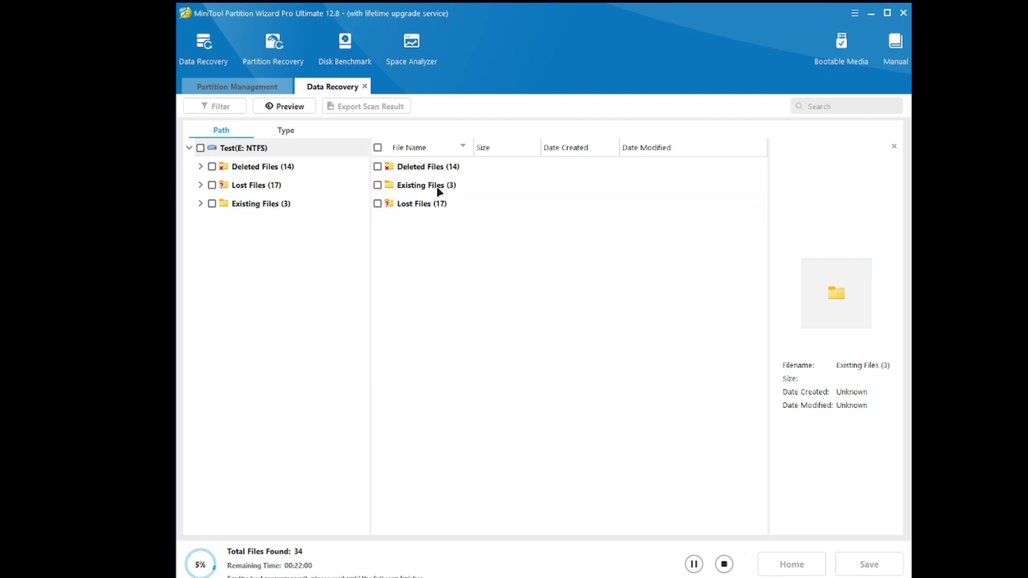
click(263, 167)
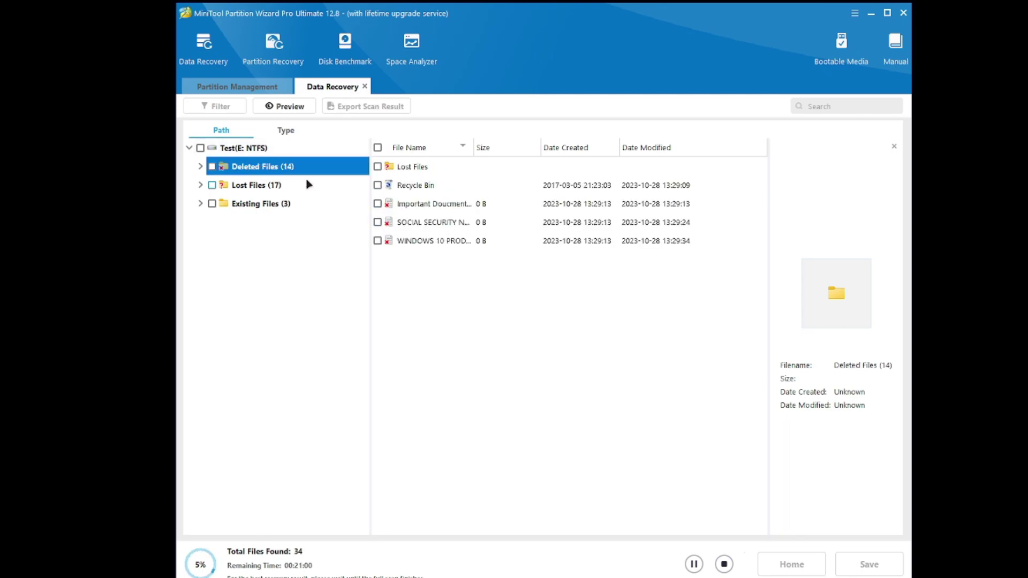
click(432, 209)
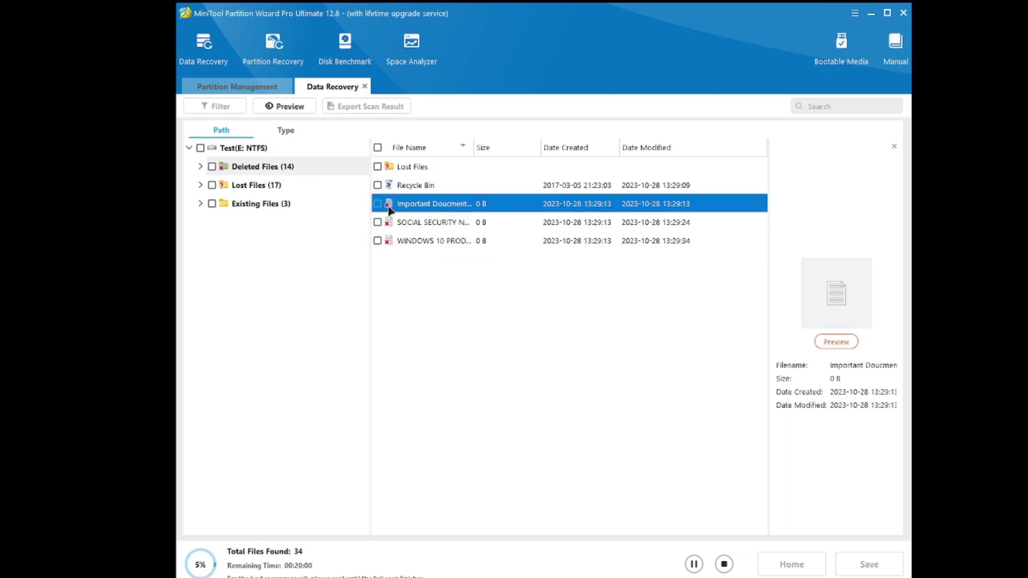
double_click(420, 169)
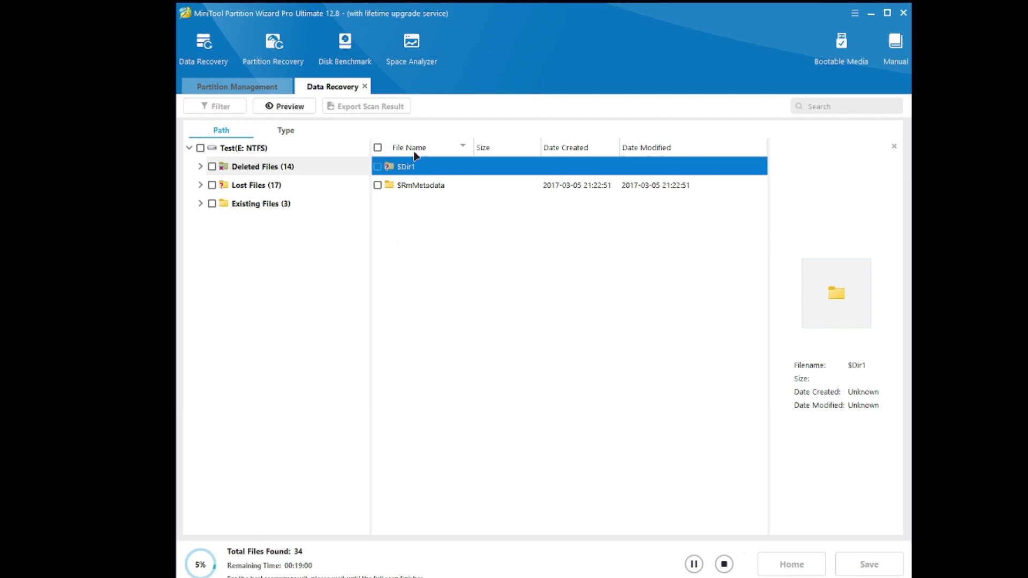
Step: Inspect the Existing Files category and the System Volume Information folder in it
click(258, 187)
click(287, 203)
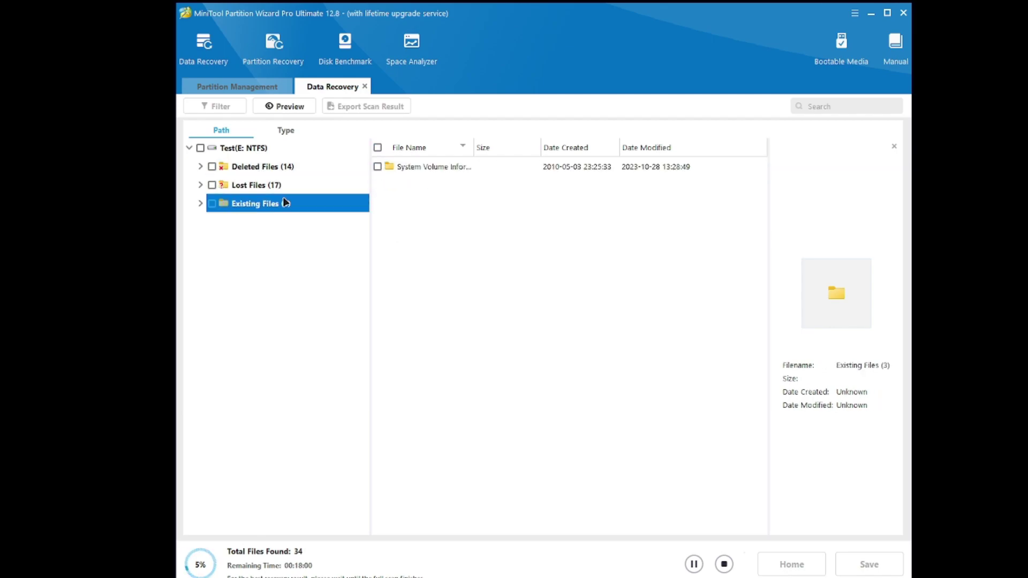
double_click(410, 173)
Step: Examine Existing Partition #1 and Raw Files within the Lost Files category
double_click(256, 185)
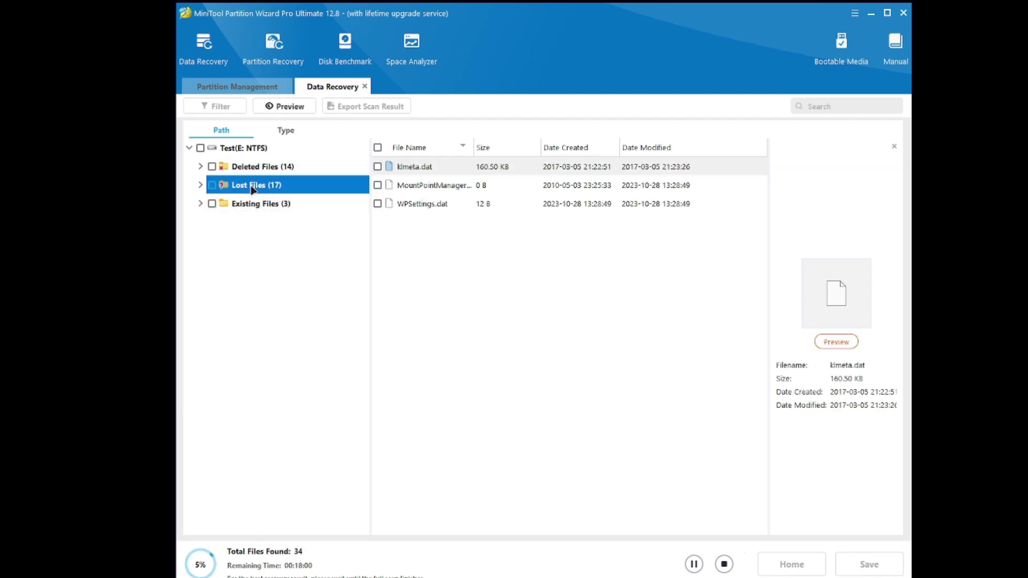
click(292, 220)
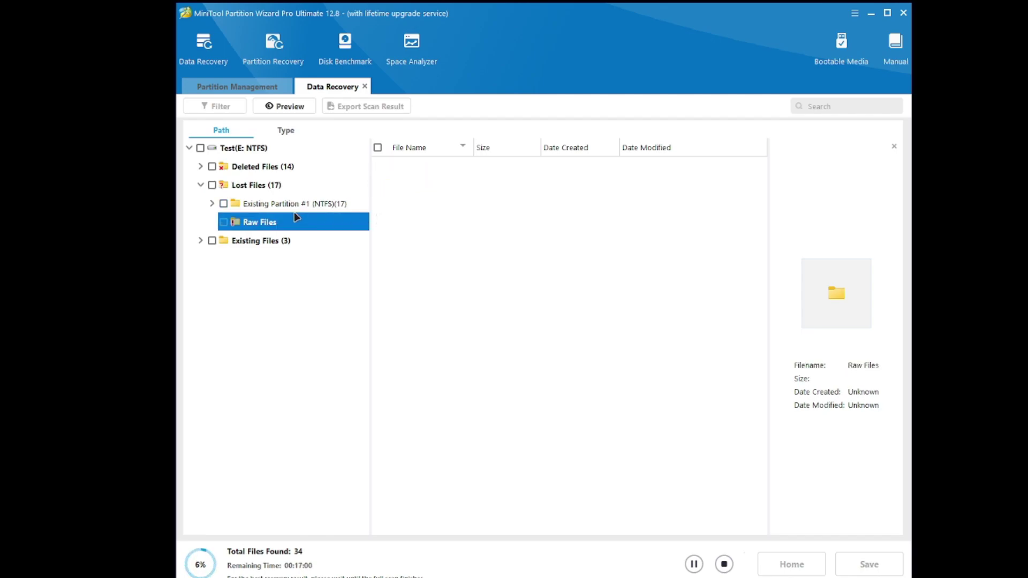
click(293, 210)
double_click(420, 168)
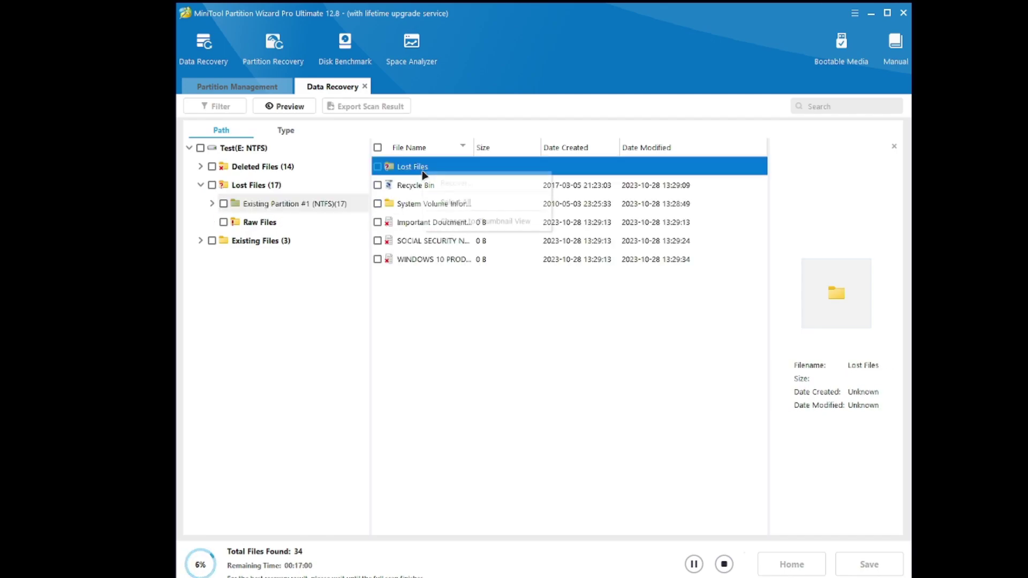
double_click(420, 186)
click(285, 204)
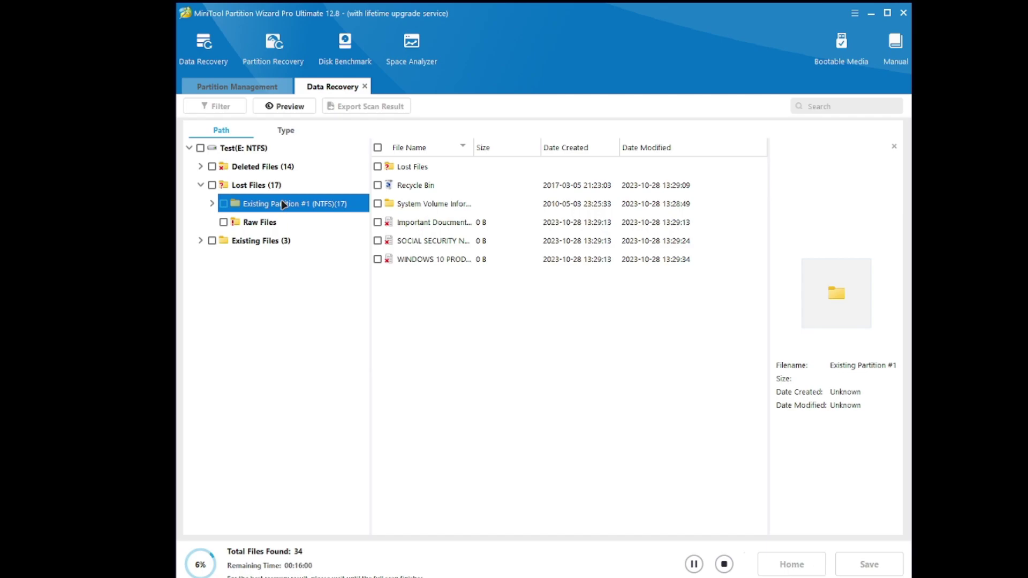
click(261, 221)
click(297, 184)
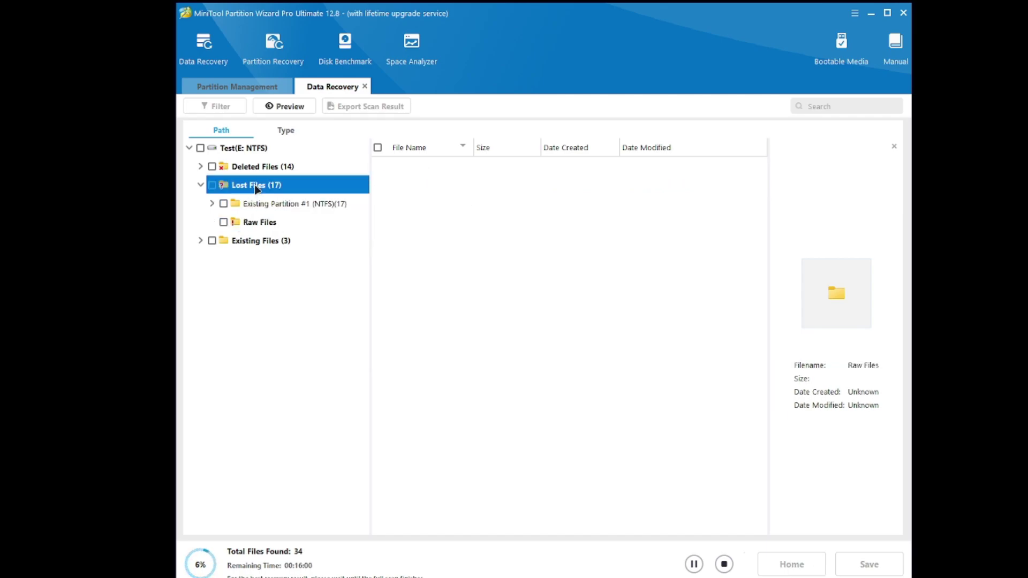
Step: Return to Deleted Files, open its Recycle Bin and inspect the deleted files inside
click(299, 170)
click(415, 226)
click(411, 202)
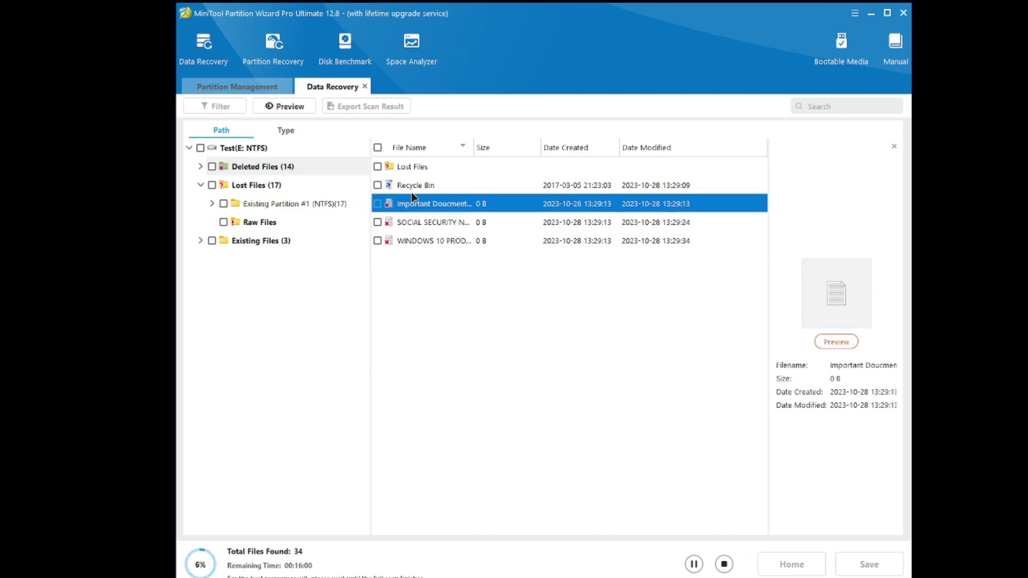
click(423, 188)
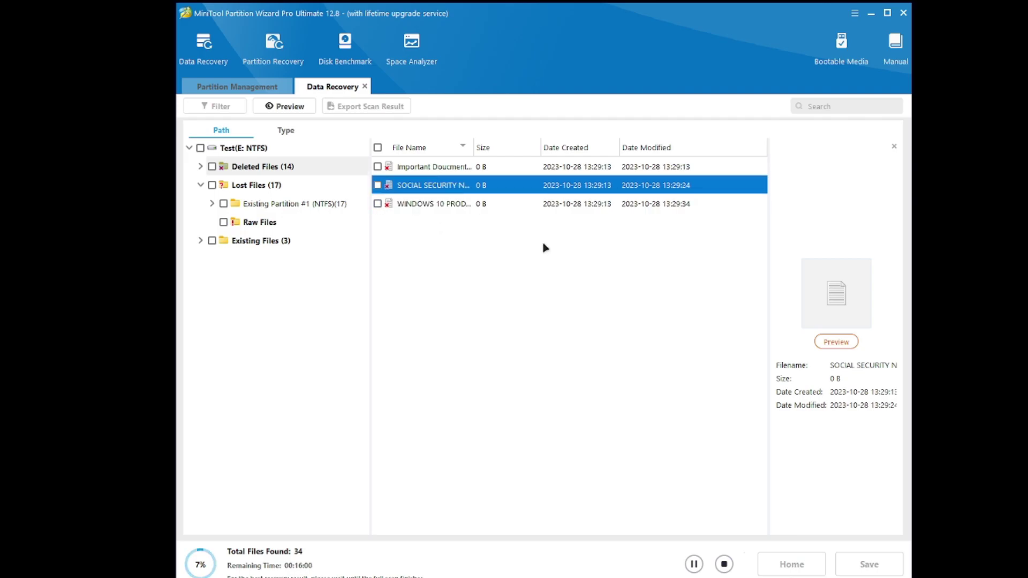
click(423, 206)
Step: Mark all three Recycle Bin files for recovery, check the available save directories, and cancel the save
click(378, 203)
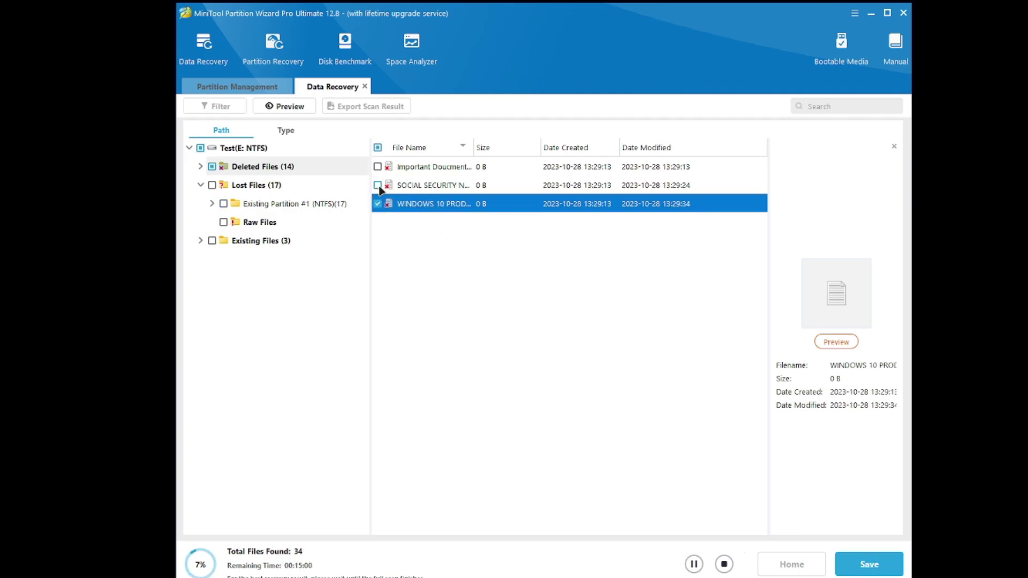
click(378, 184)
click(377, 167)
click(875, 568)
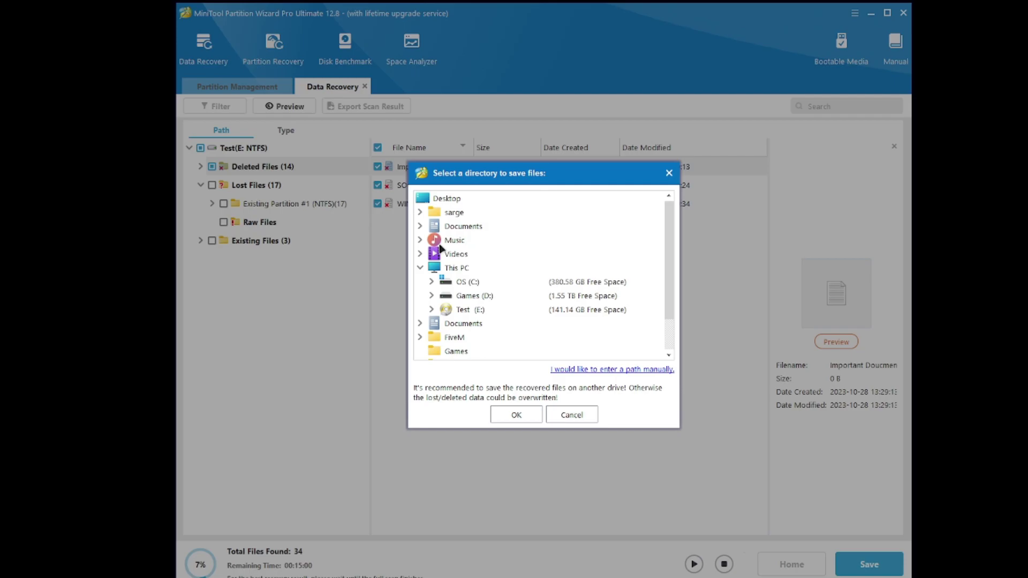
click(583, 415)
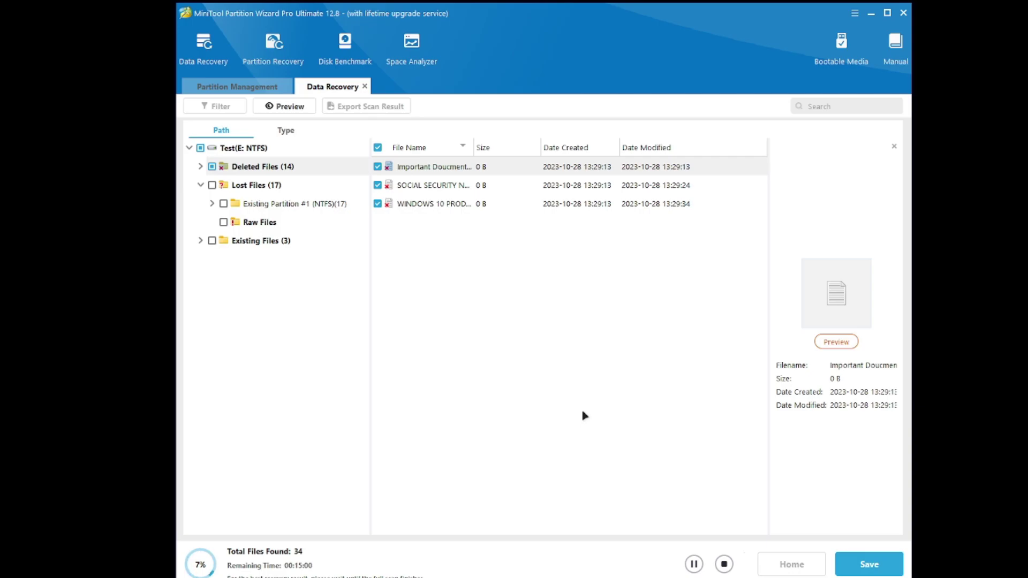
Step: Exit Data Recovery while it is still scanning and review the partition operations available for E:Test
click(365, 86)
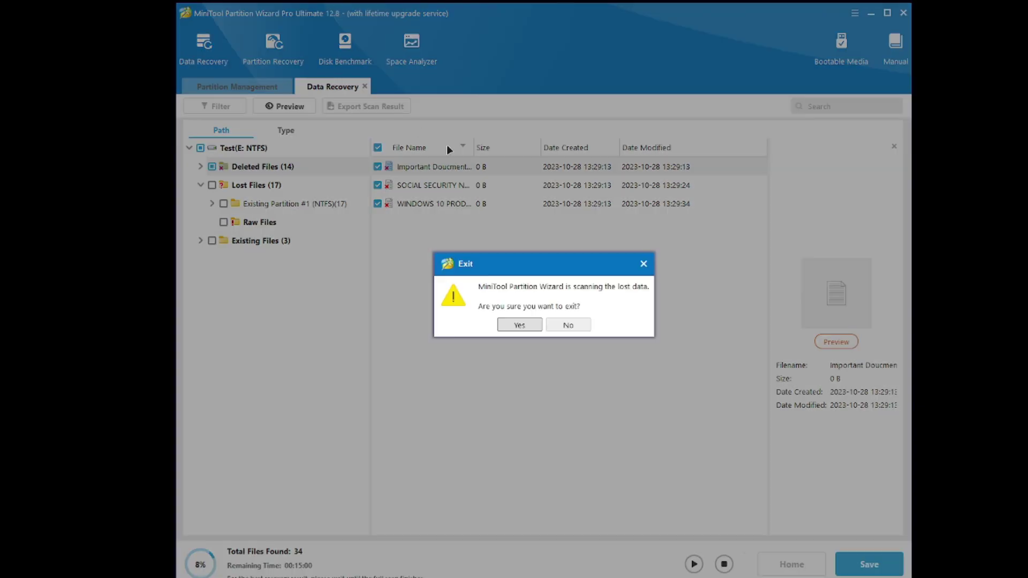
key(Return)
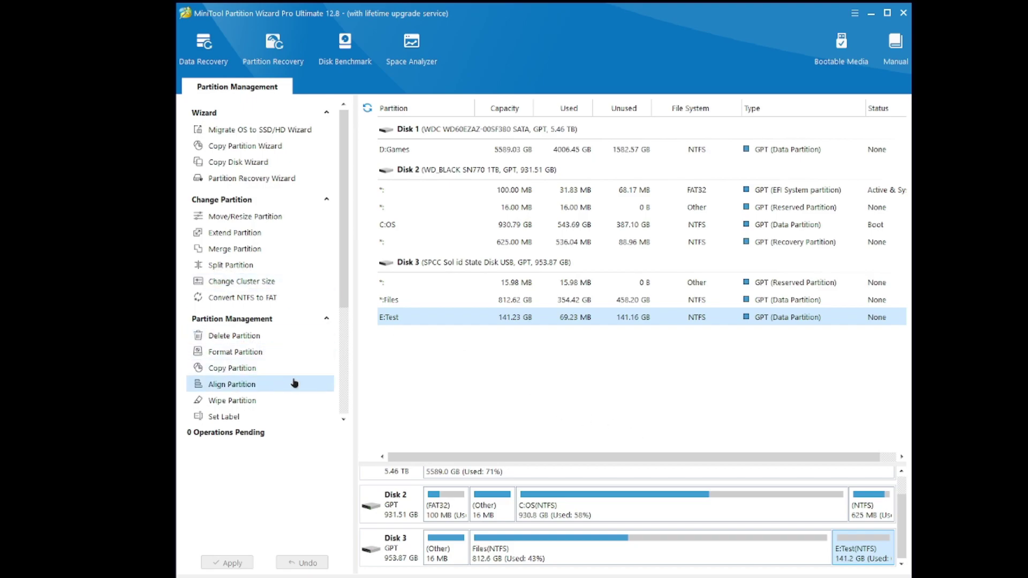
scroll(294, 384, down, 3)
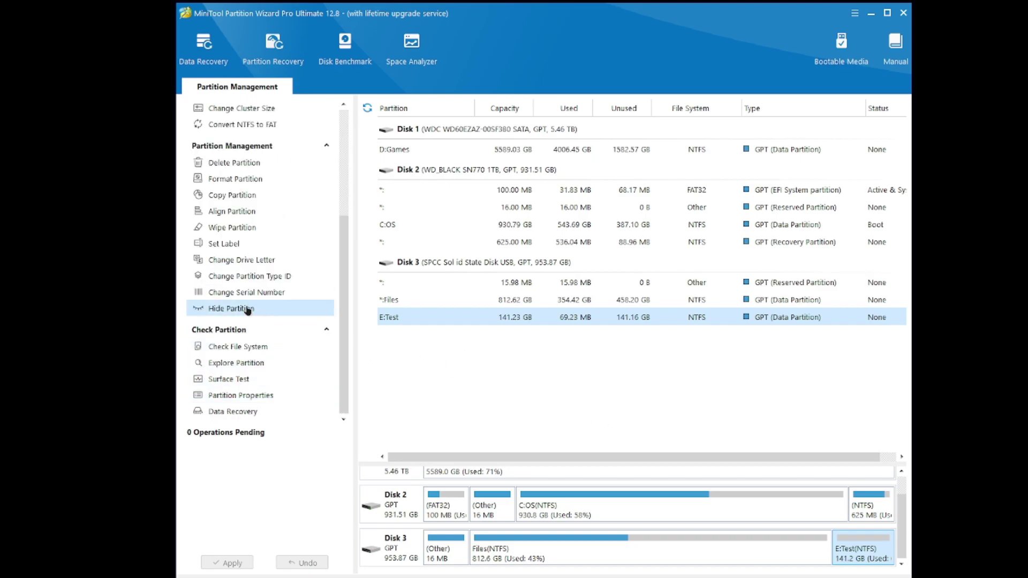
scroll(248, 310, up, 3)
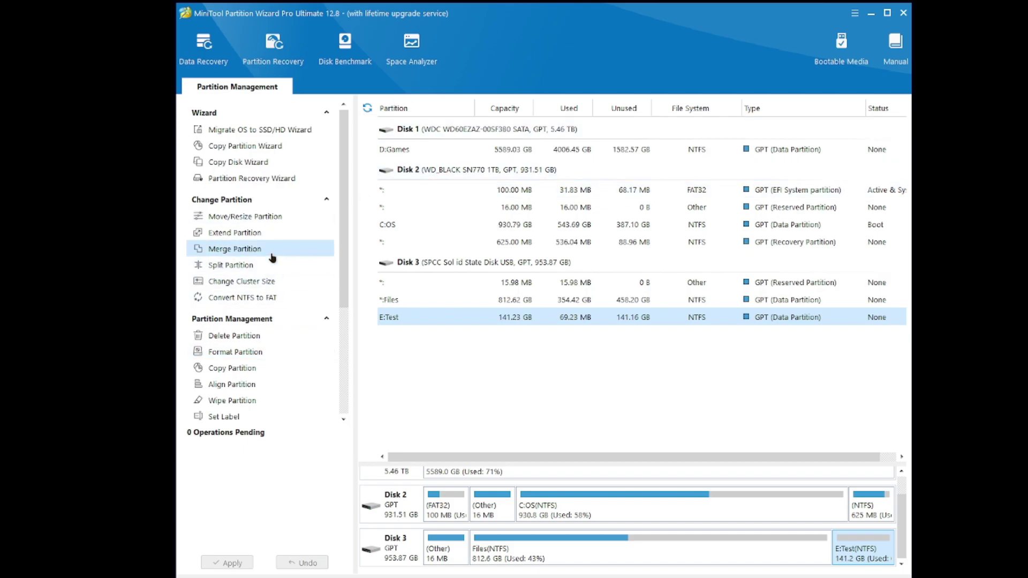
scroll(273, 258, down, 3)
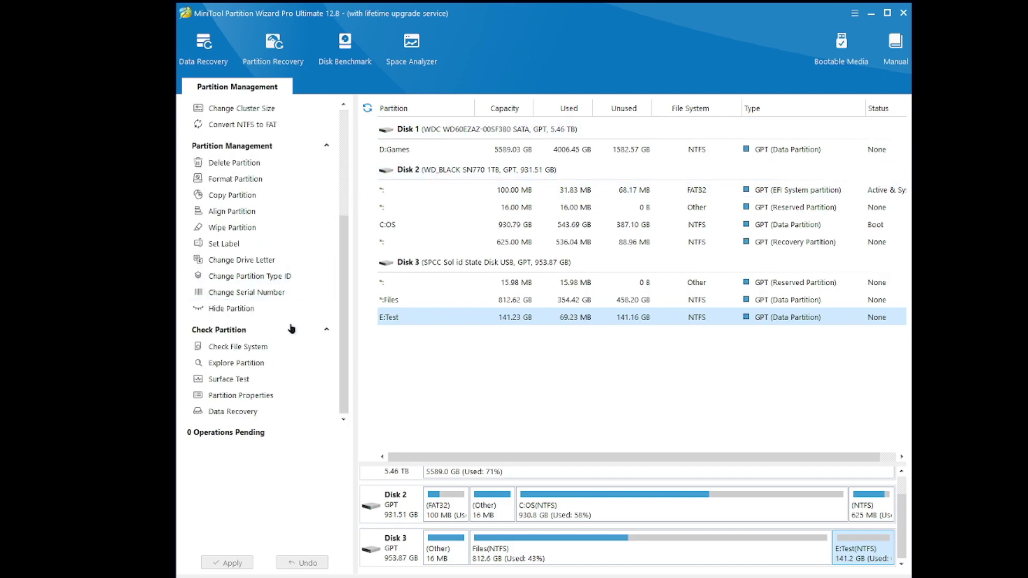
Step: Open Disk Benchmark and select the E: drive as the drive to test
click(337, 50)
click(401, 121)
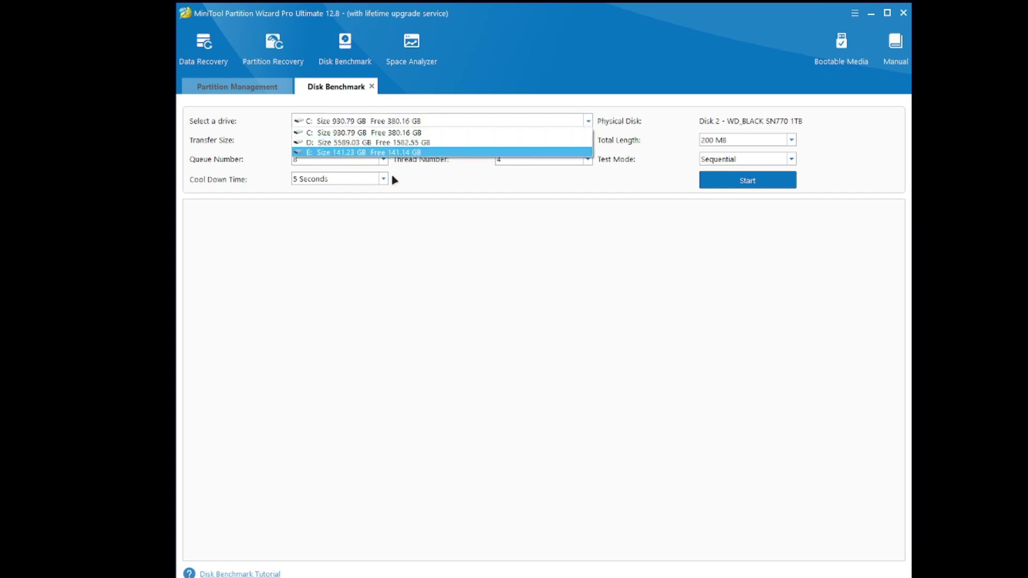
click(407, 132)
click(456, 123)
click(444, 152)
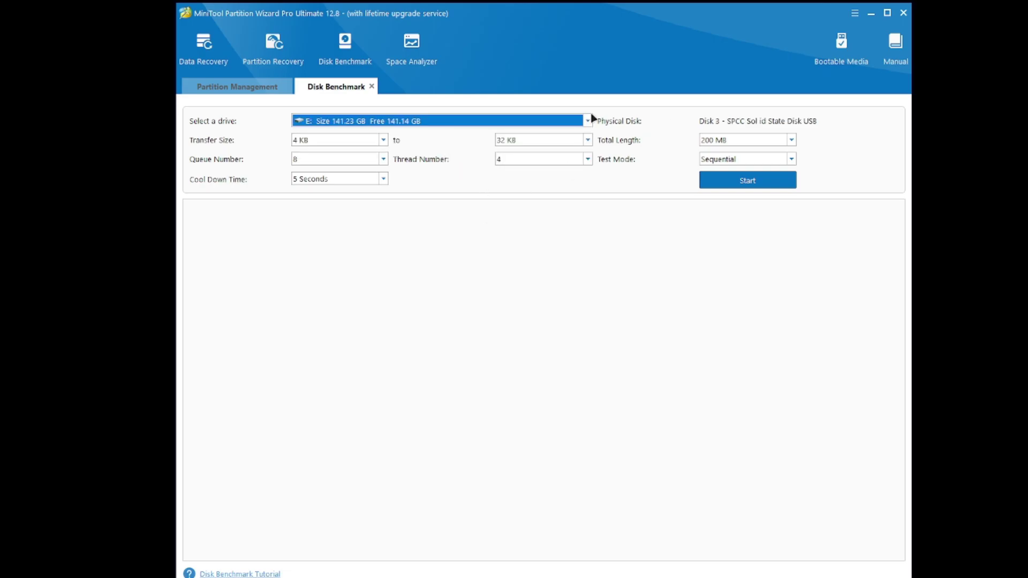
Step: Return to the partition list and queue deletion of the E:Test partition on Disk 3
click(271, 87)
right_click(454, 319)
click(511, 365)
right_click(573, 322)
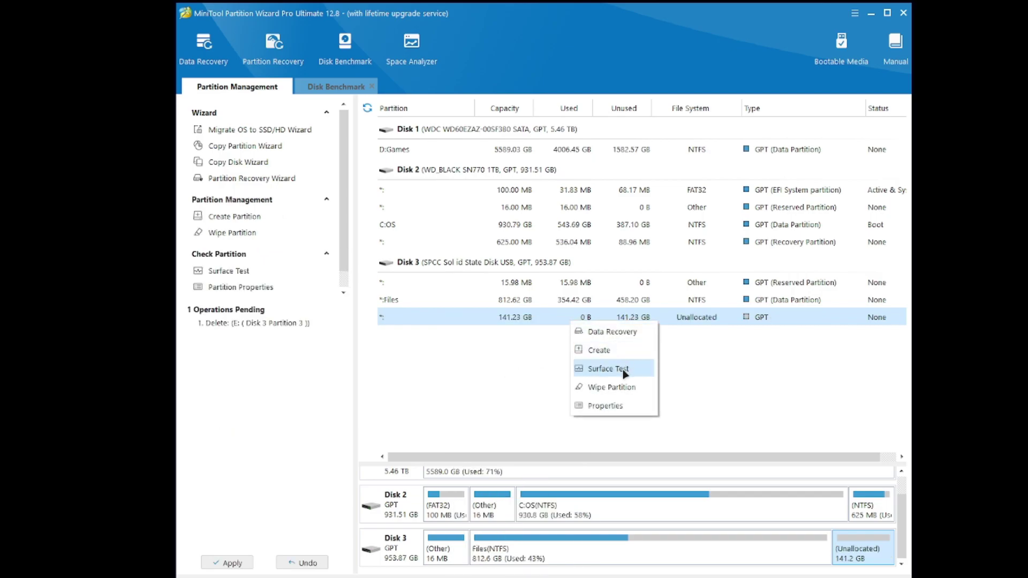
Step: Extend the Files partition on Disk 3 by the full 141.23 GB of unallocated space
click(496, 302)
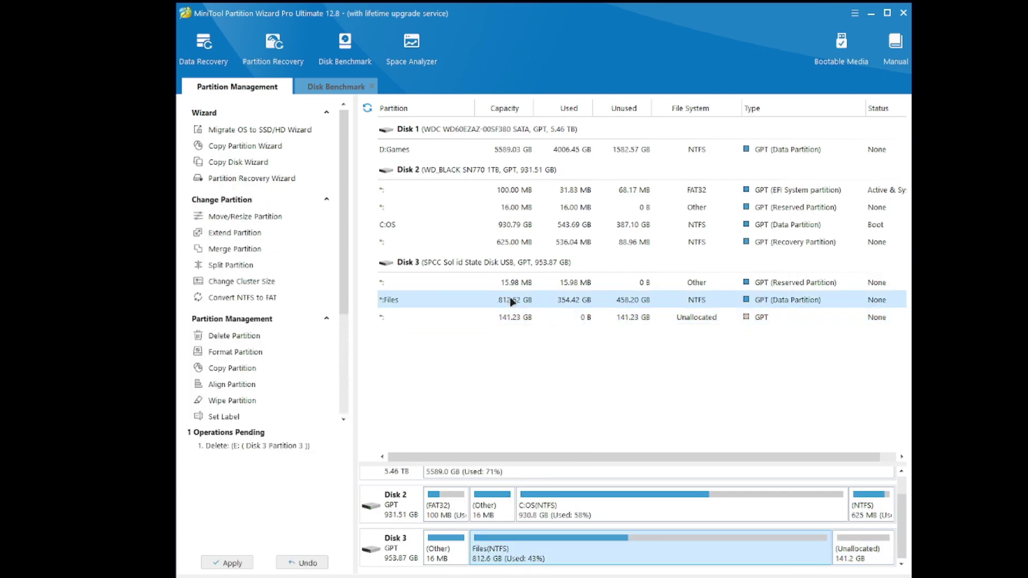
right_click(511, 303)
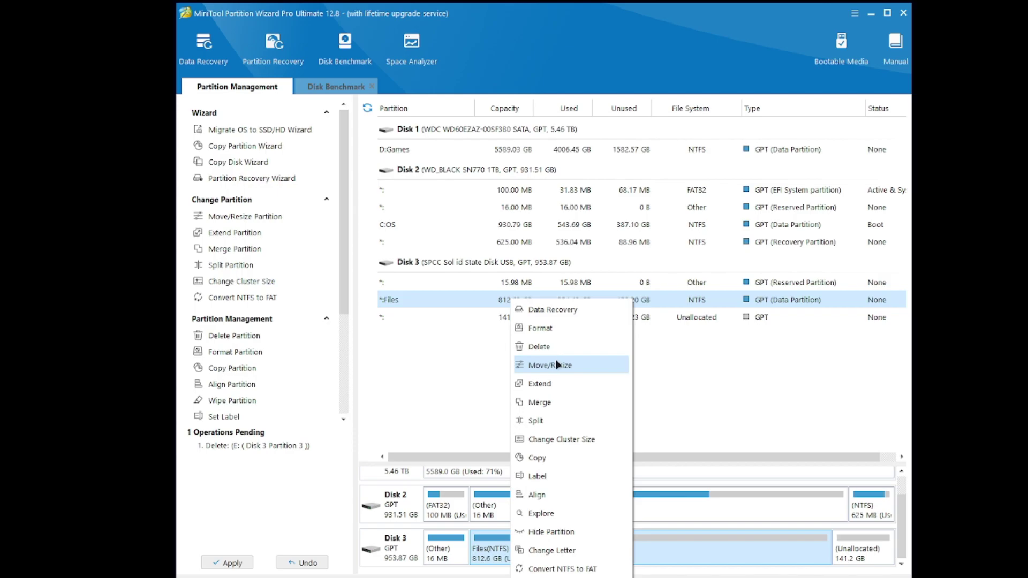
click(599, 383)
drag(544, 309, 742, 325)
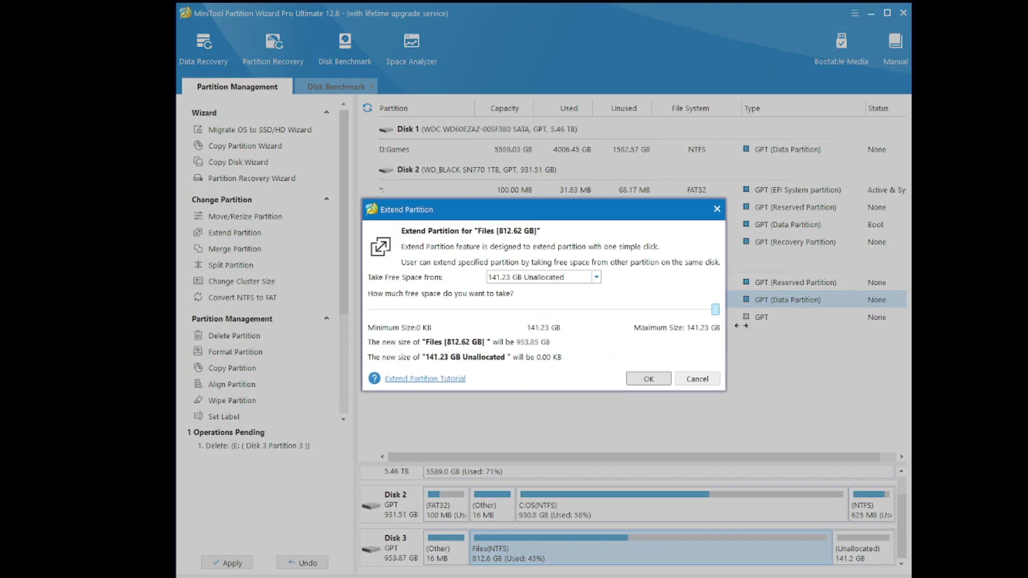
click(661, 379)
Step: Apply the pending partition deletion and extension on Disk 3 and acknowledge completion
click(227, 563)
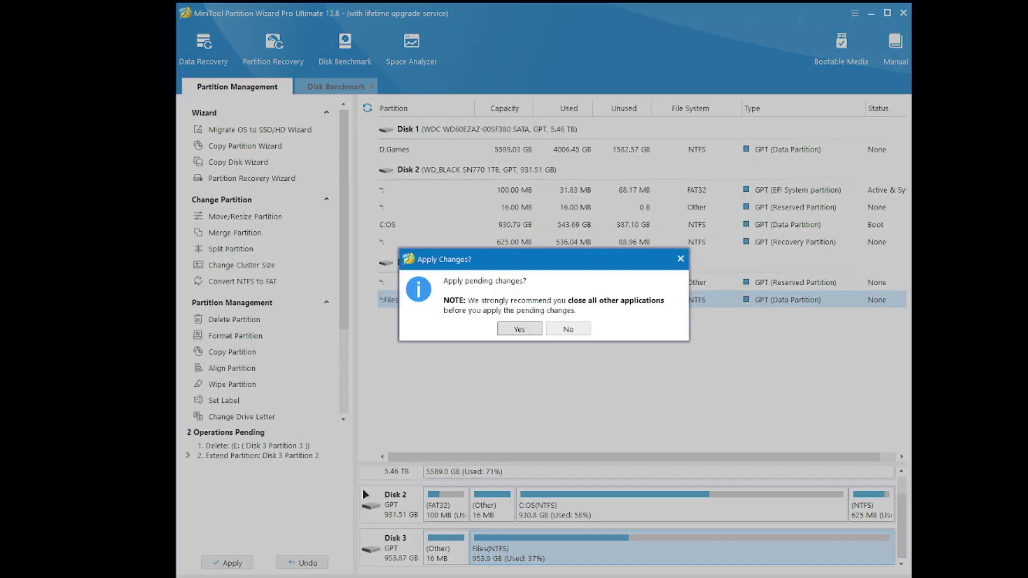
click(536, 336)
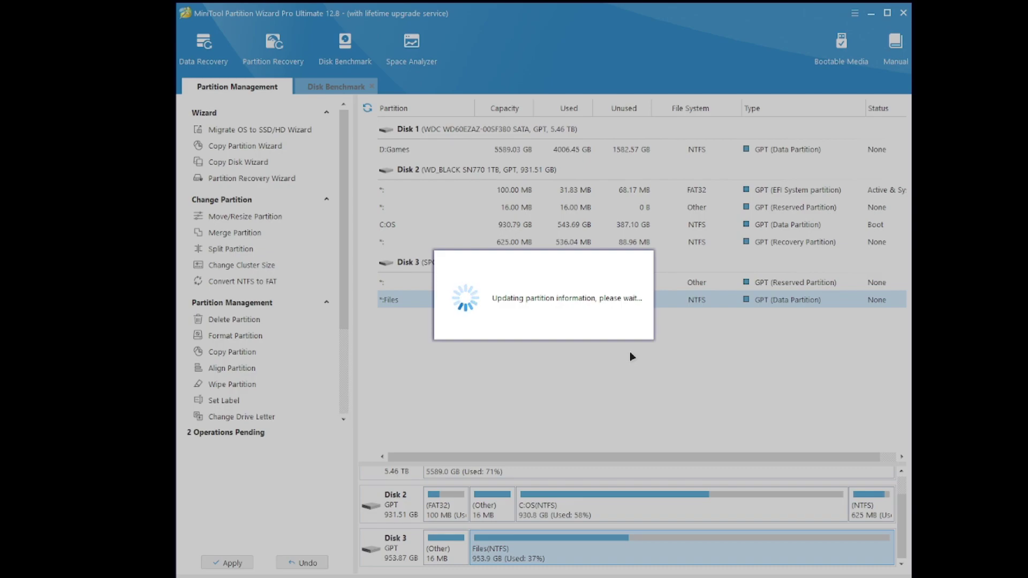
click(544, 321)
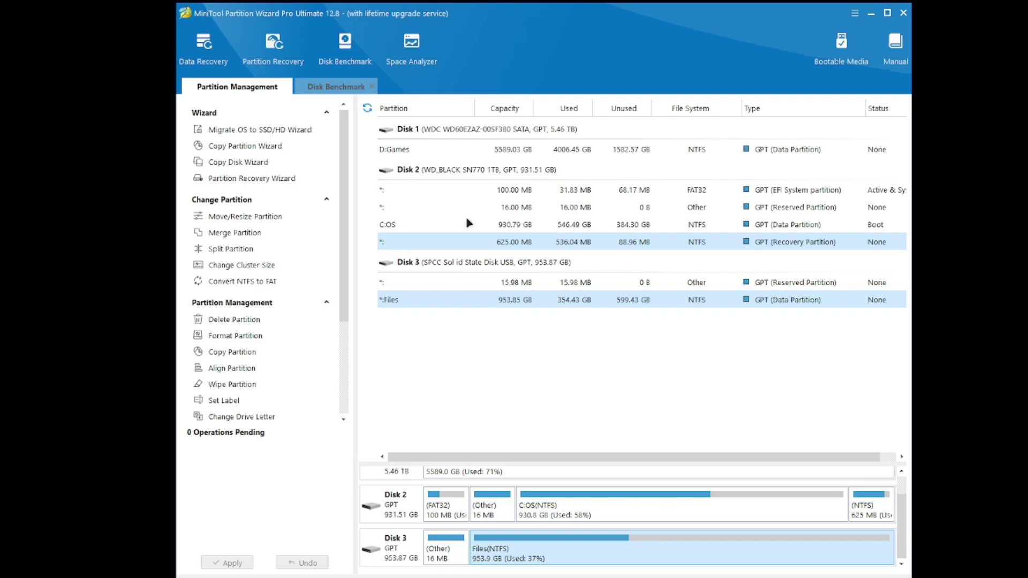
Step: Close and reopen Disk Benchmark, select the D: drive, and run the benchmark with the default settings
click(372, 87)
click(519, 322)
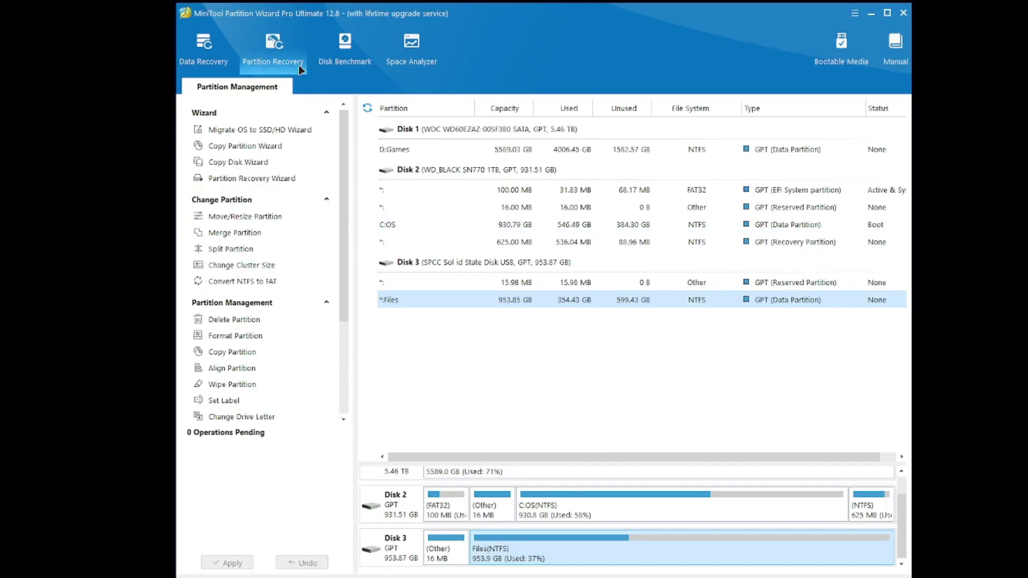
click(348, 46)
click(393, 123)
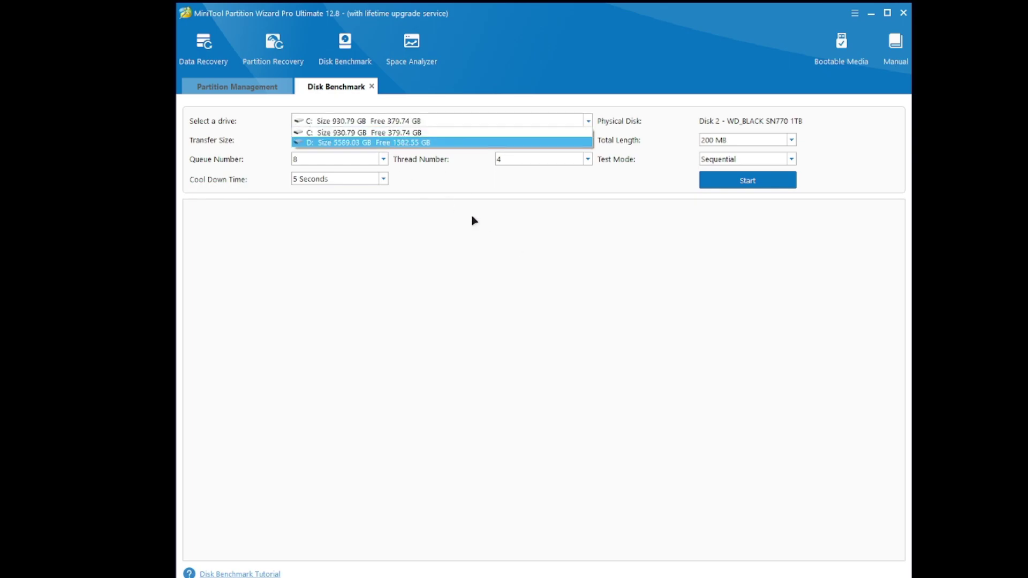
click(468, 218)
click(369, 121)
click(313, 143)
click(346, 123)
click(338, 143)
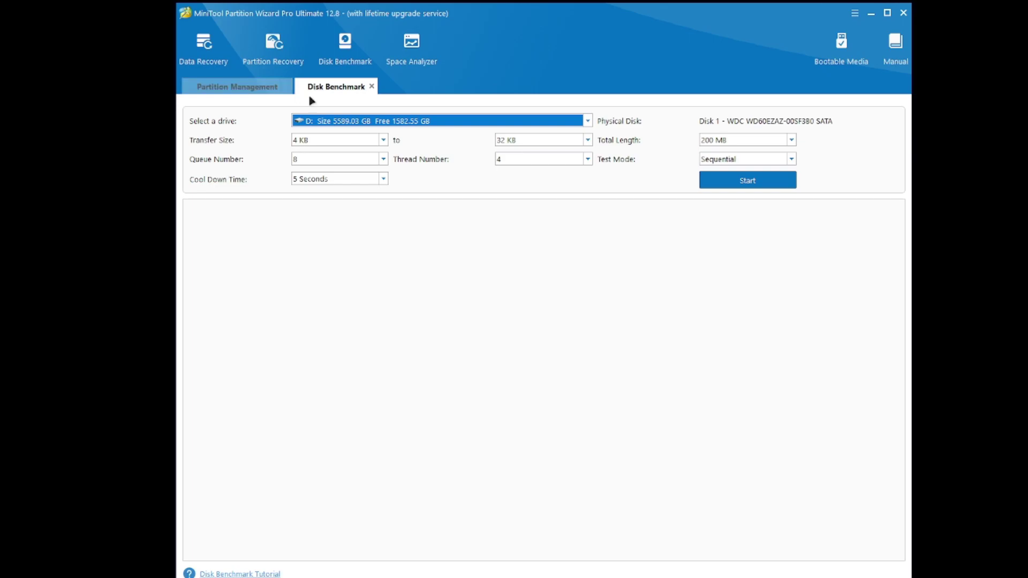
click(753, 182)
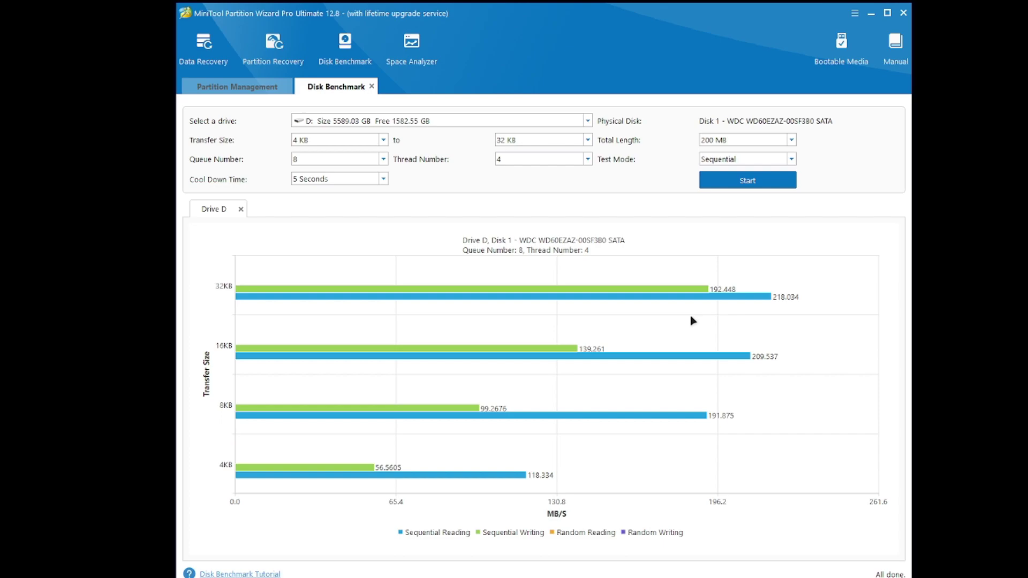
Step: Review the benchmark's options for maximum transfer size, total length and test mode without changing them
click(553, 142)
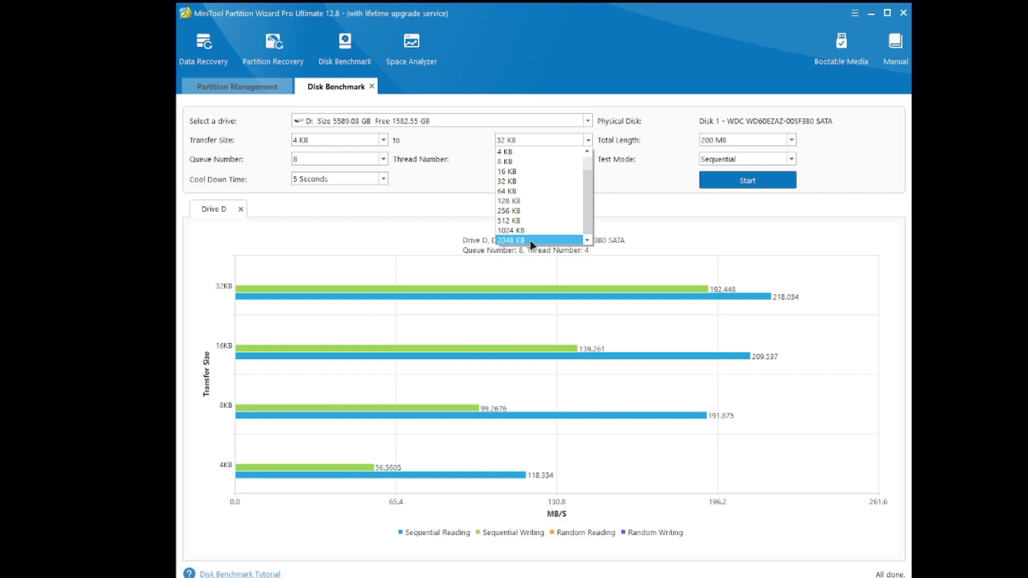
click(731, 141)
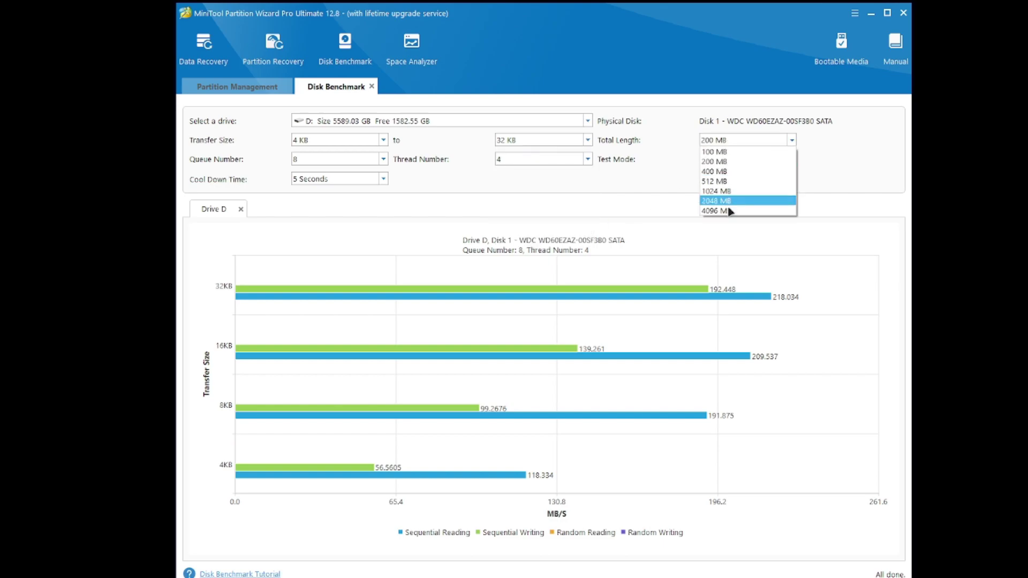
click(591, 187)
click(715, 160)
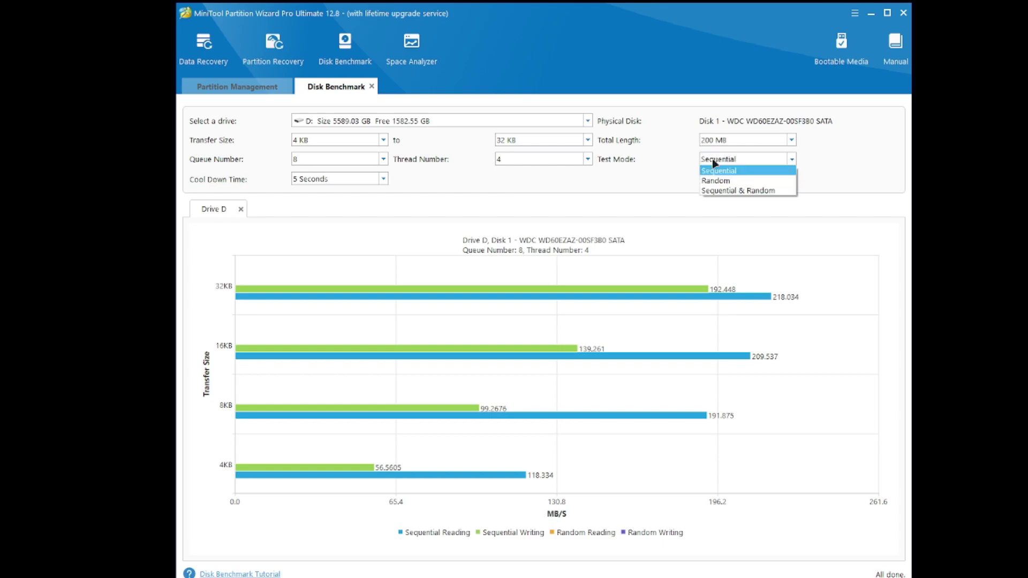
click(599, 183)
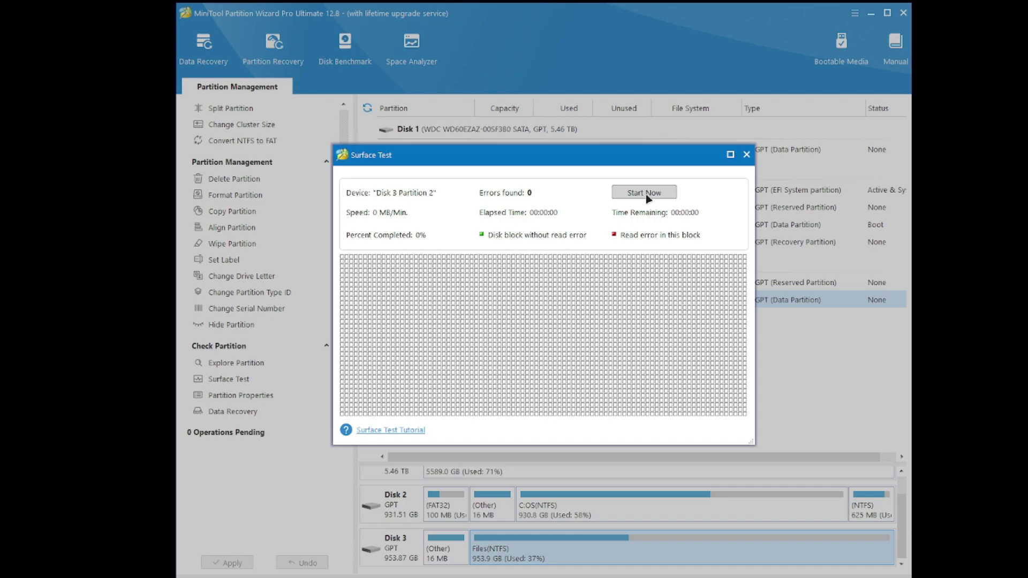
Step: Start a surface test on the Files partition of Disk 3, then stop it and close the test
click(648, 199)
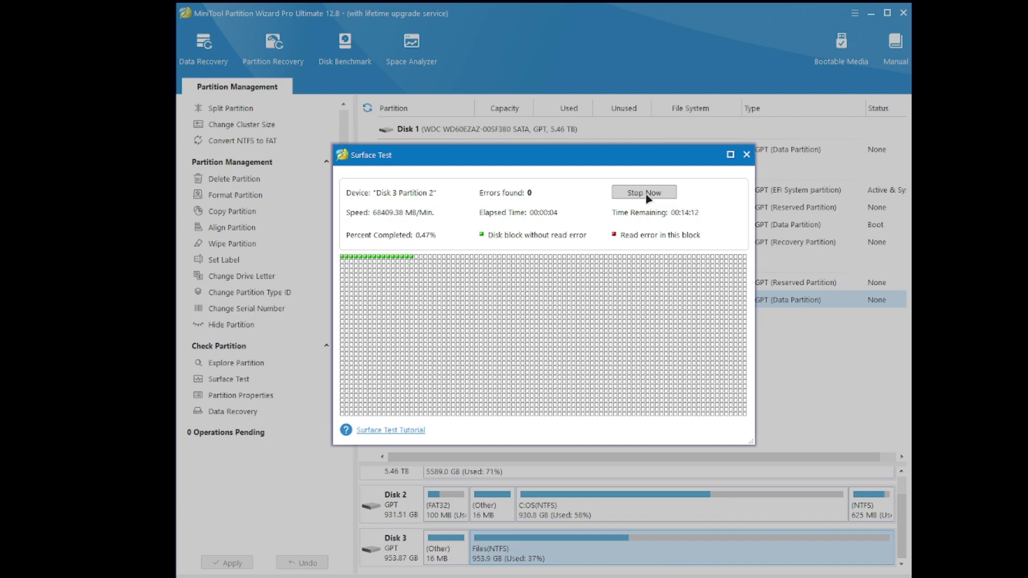
click(646, 196)
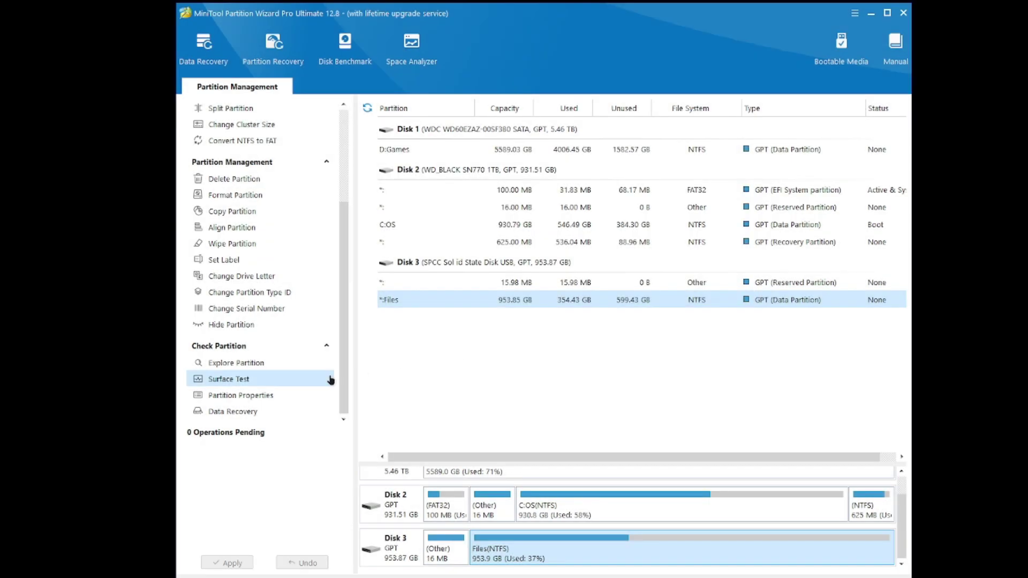
scroll(311, 377, up, 3)
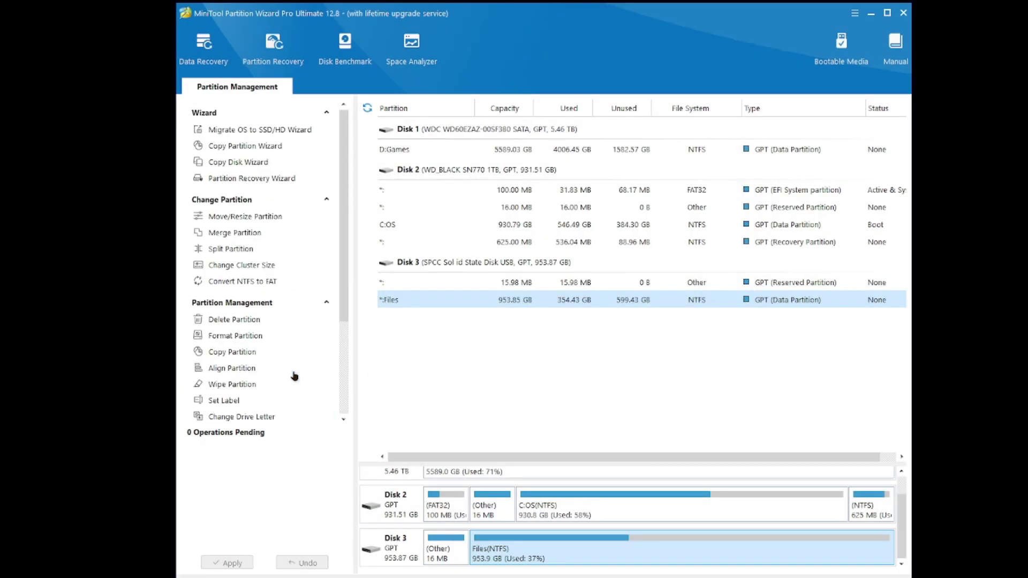
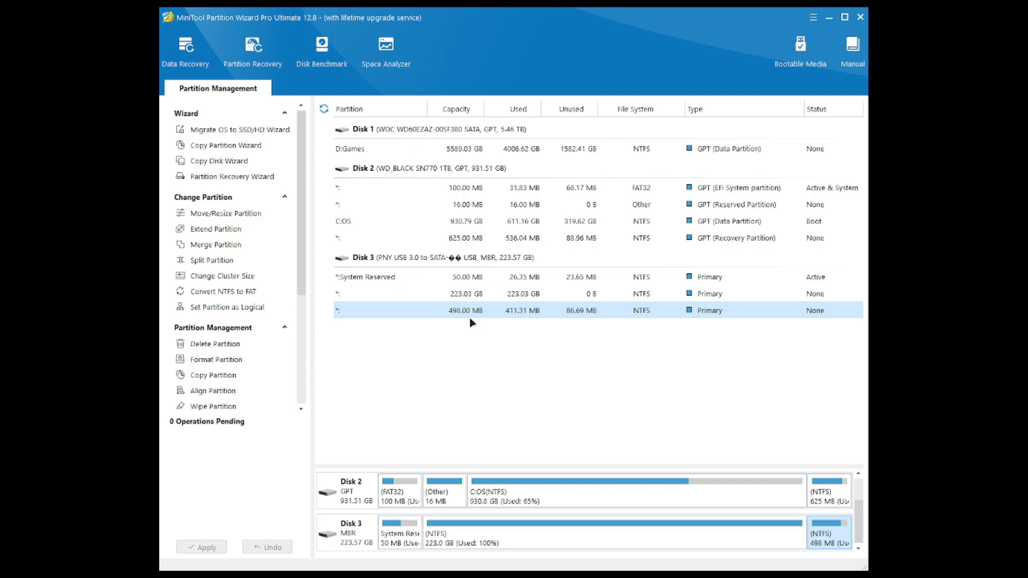
Step: Run a surface test on the 223.03 GB NTFS partition of the PNY USB disk
click(495, 294)
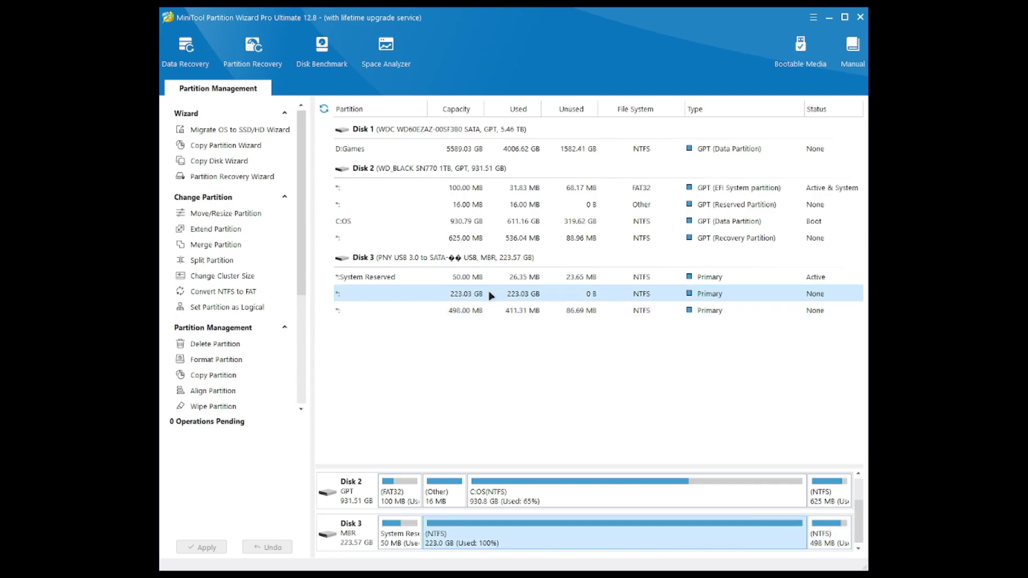
right_click(450, 295)
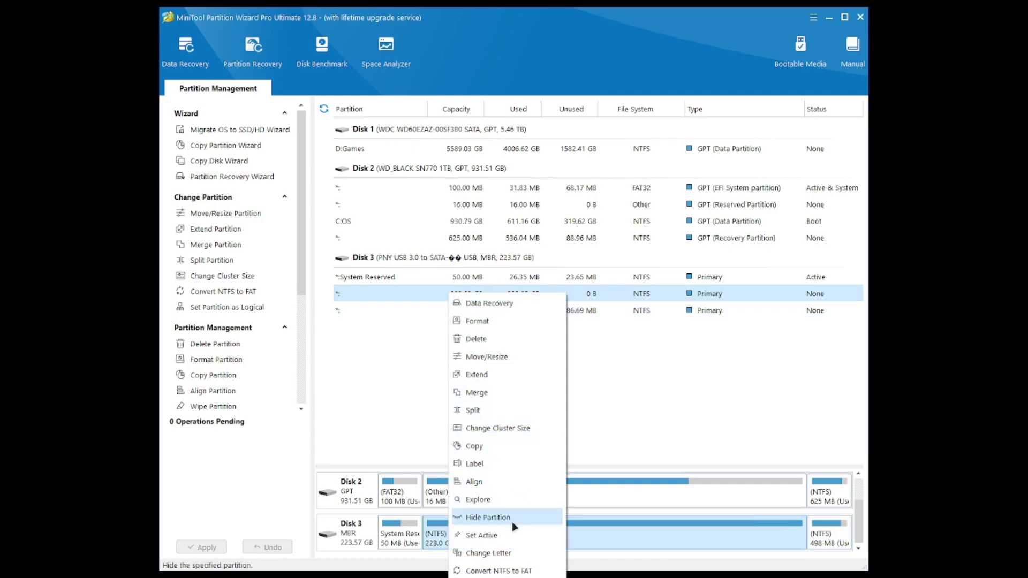
click(487, 577)
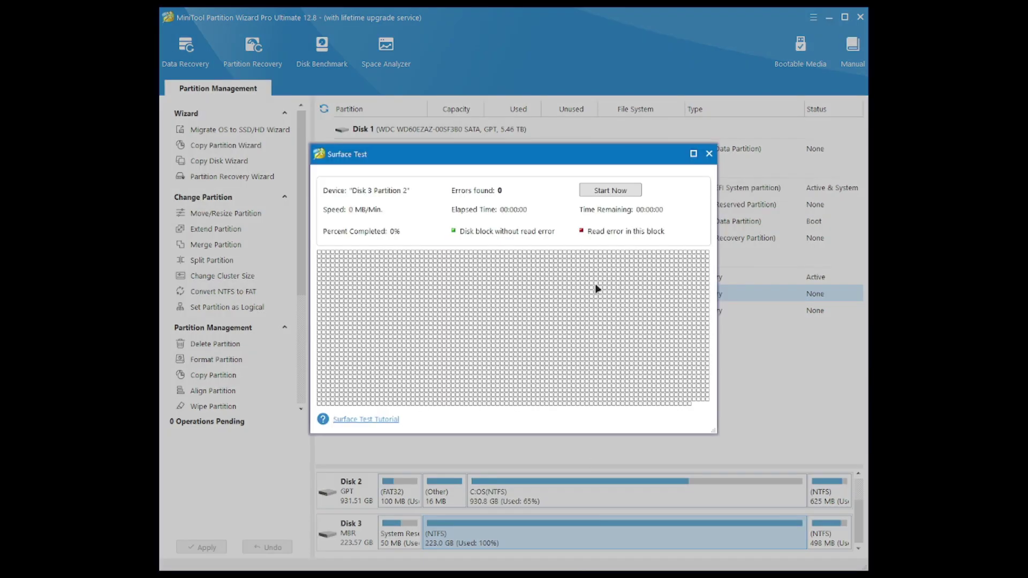
click(610, 190)
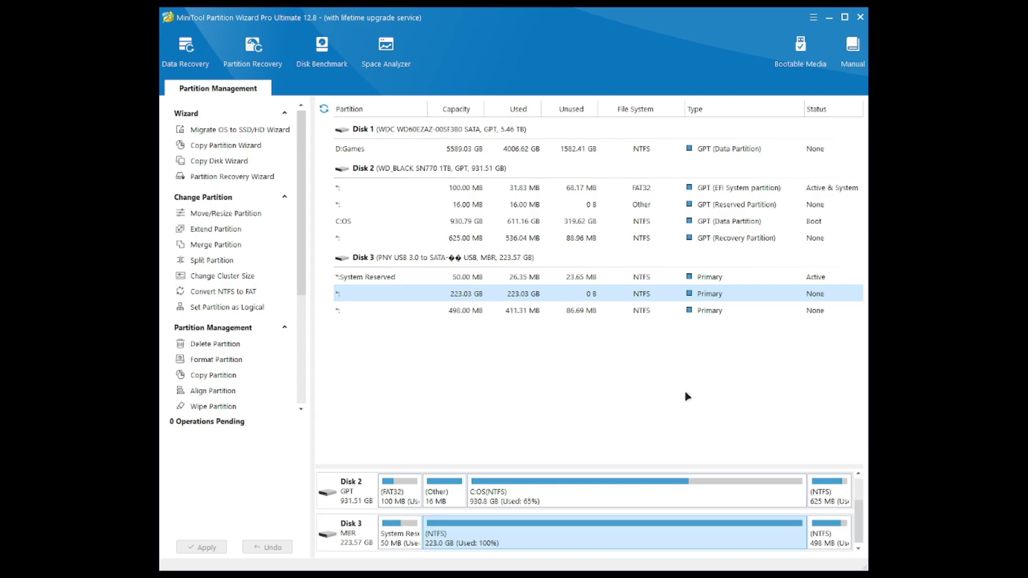
Step: Delete all three partitions on the PNY USB disk and apply the pending changes
right_click(508, 292)
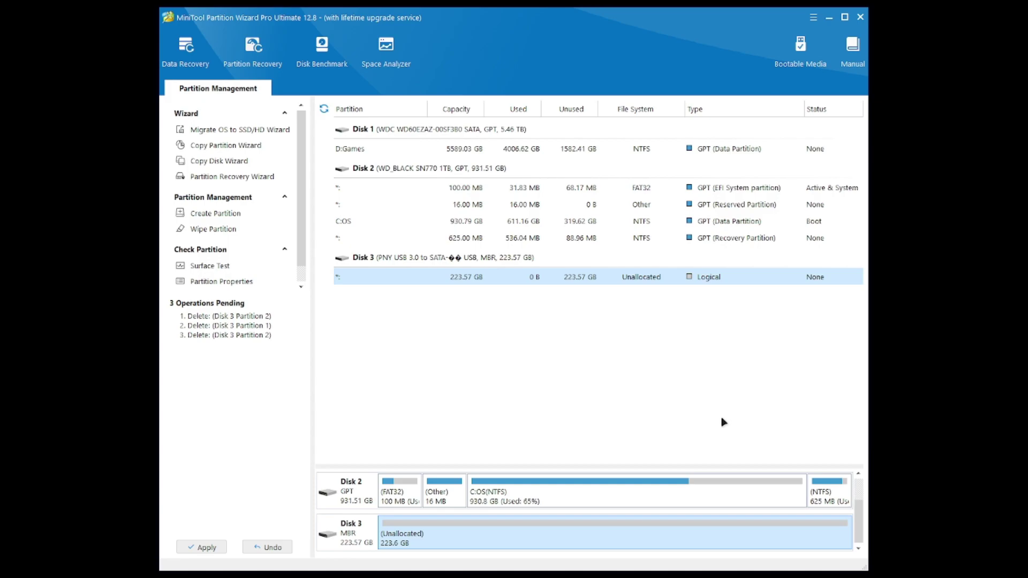
key(super+x)
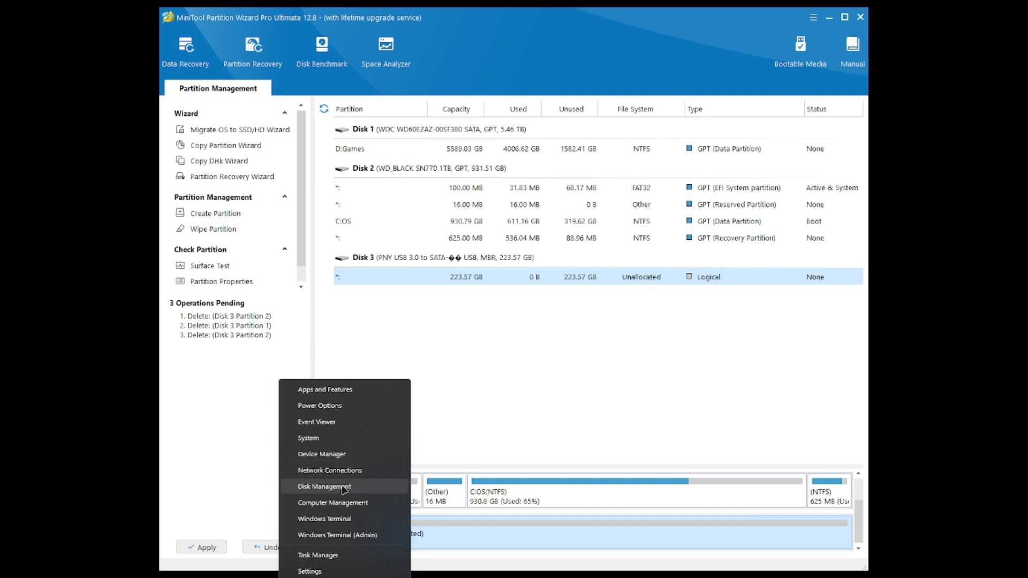
click(459, 407)
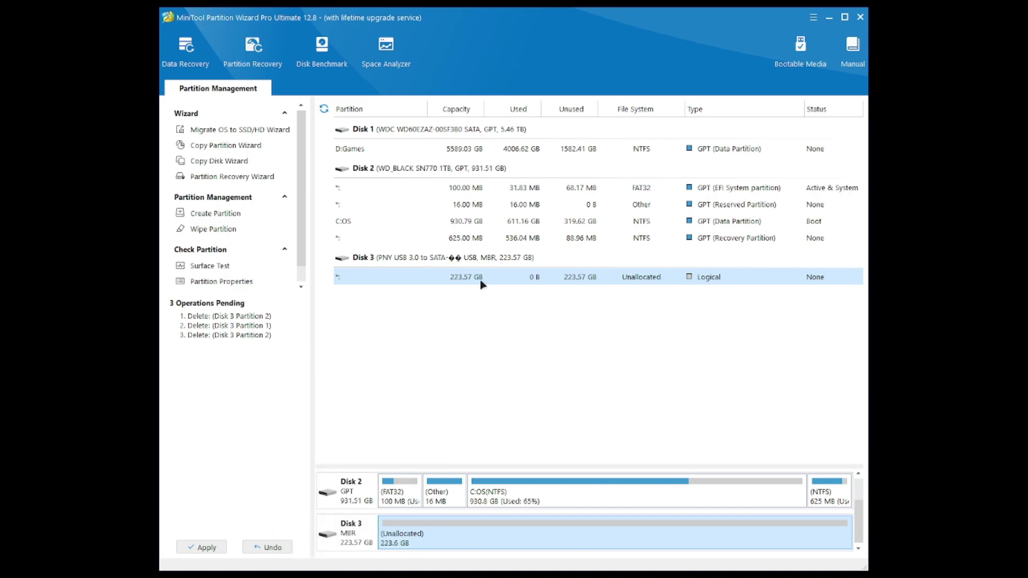
click(204, 546)
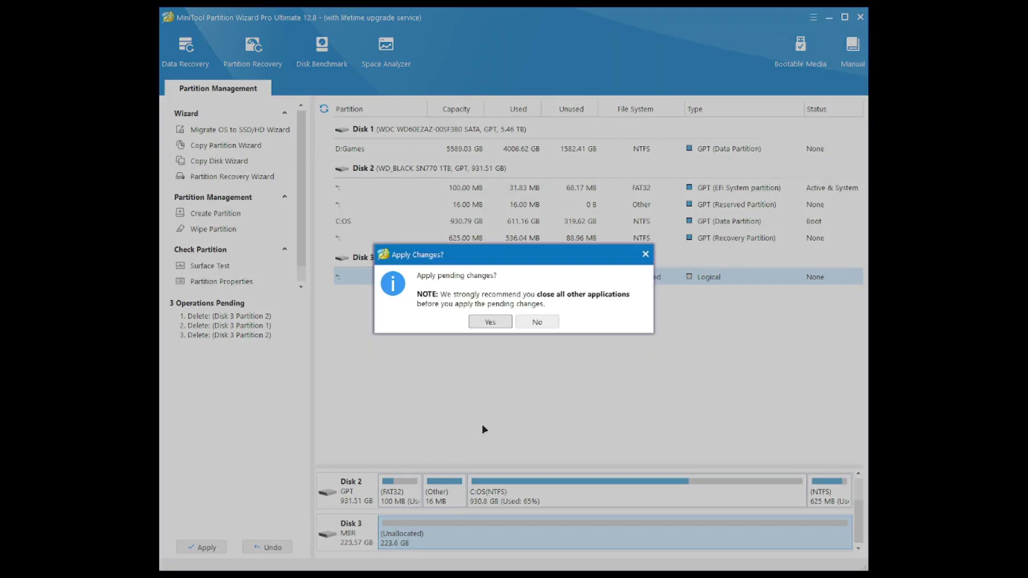
click(487, 322)
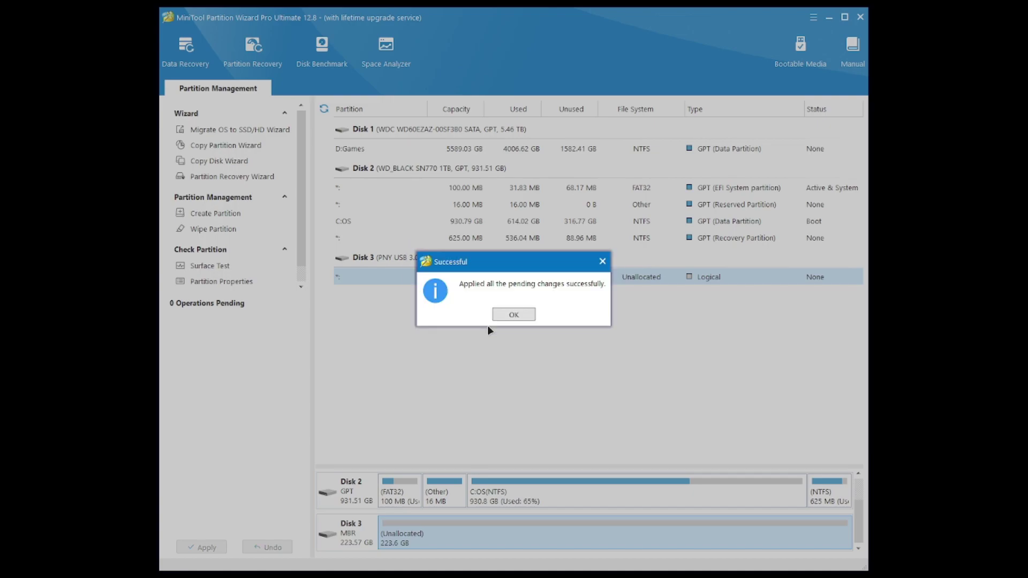
click(512, 316)
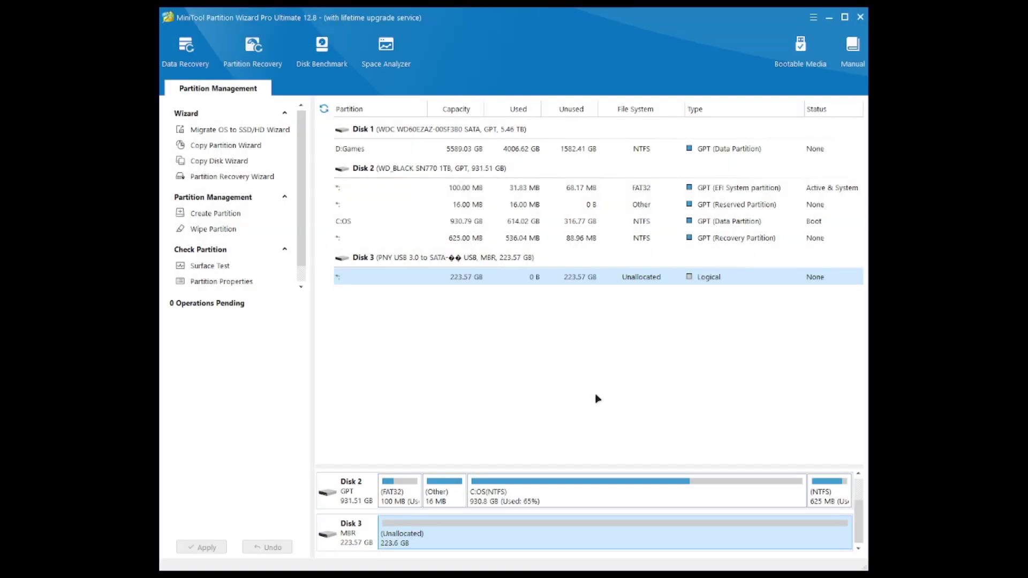